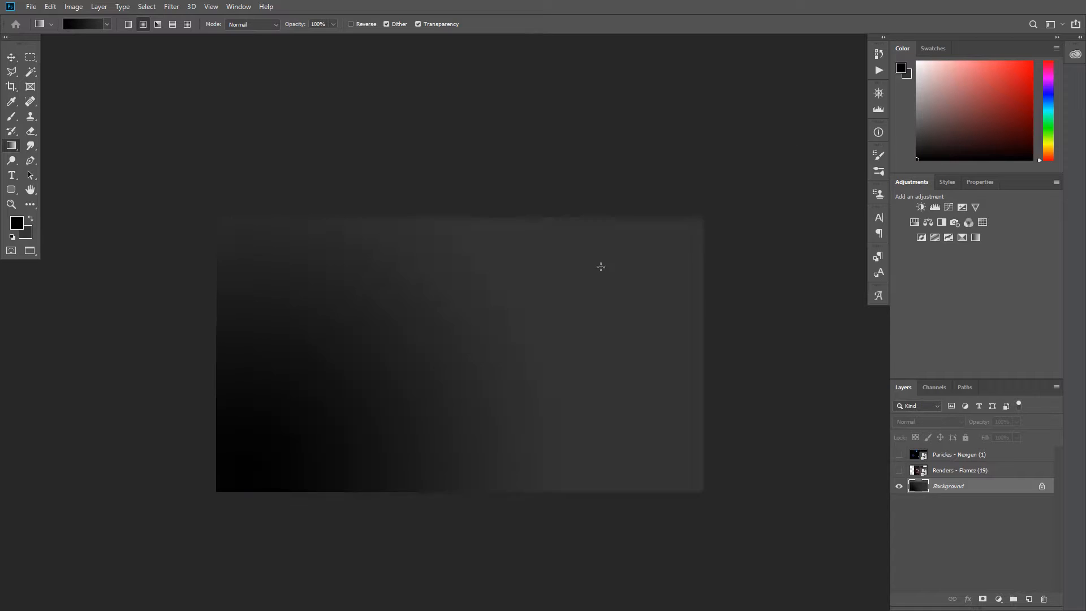
# Redraw the Background's black-to-dark-grey radial gradient so it spreads diagonally across the whole canvas
pyautogui.click(806, 128)
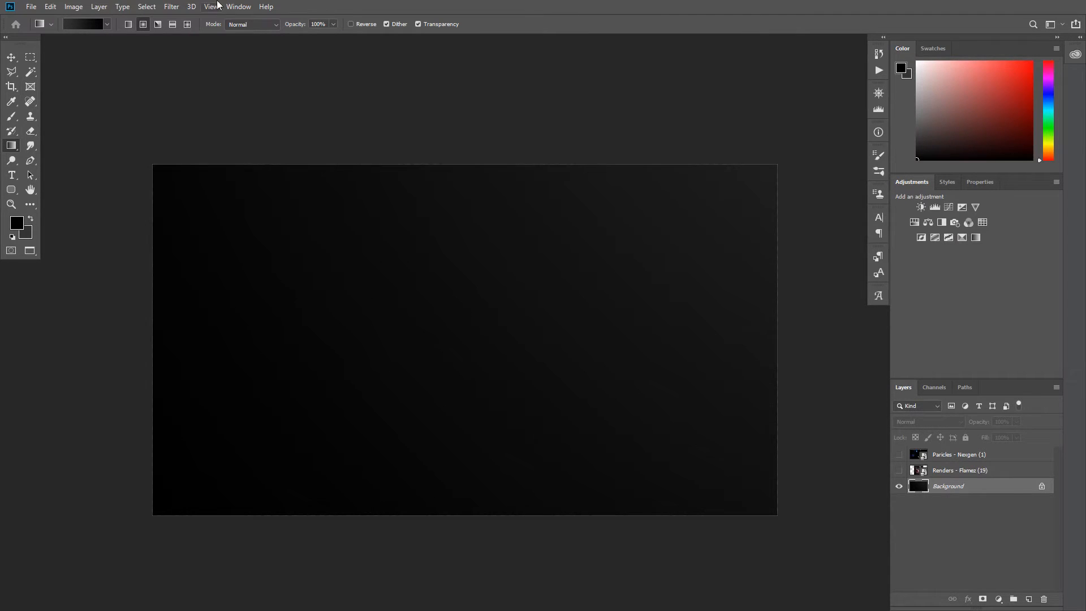
# Apply Camera Raw Filter grain to the Background with amount 24, size 19 and roughness 0, leaving post-crop vignetting at 0
pyautogui.click(171, 6)
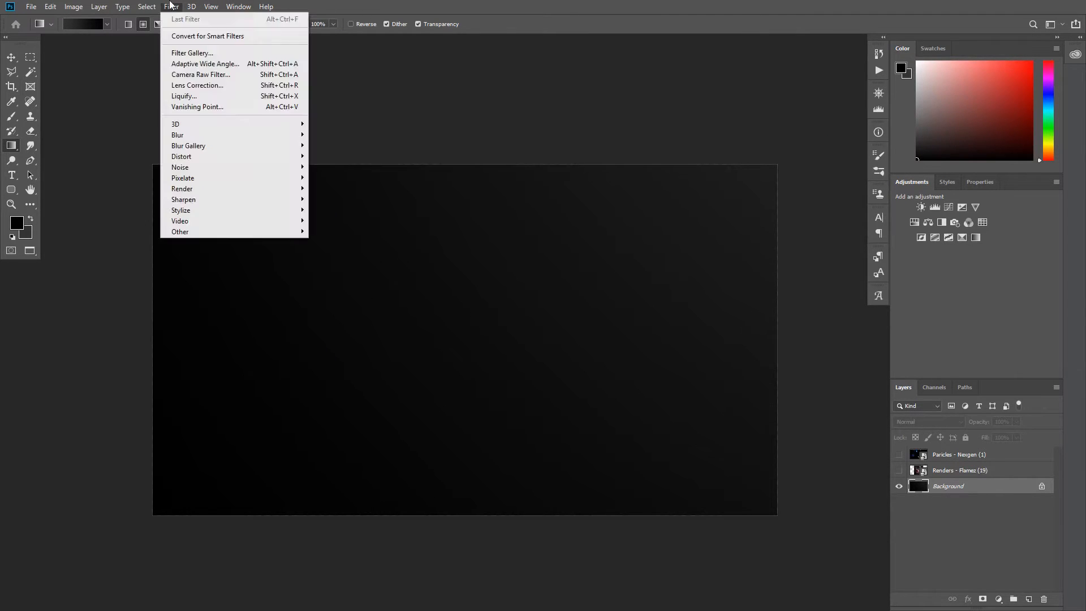
pyautogui.click(187, 82)
pyautogui.click(937, 124)
pyautogui.click(999, 124)
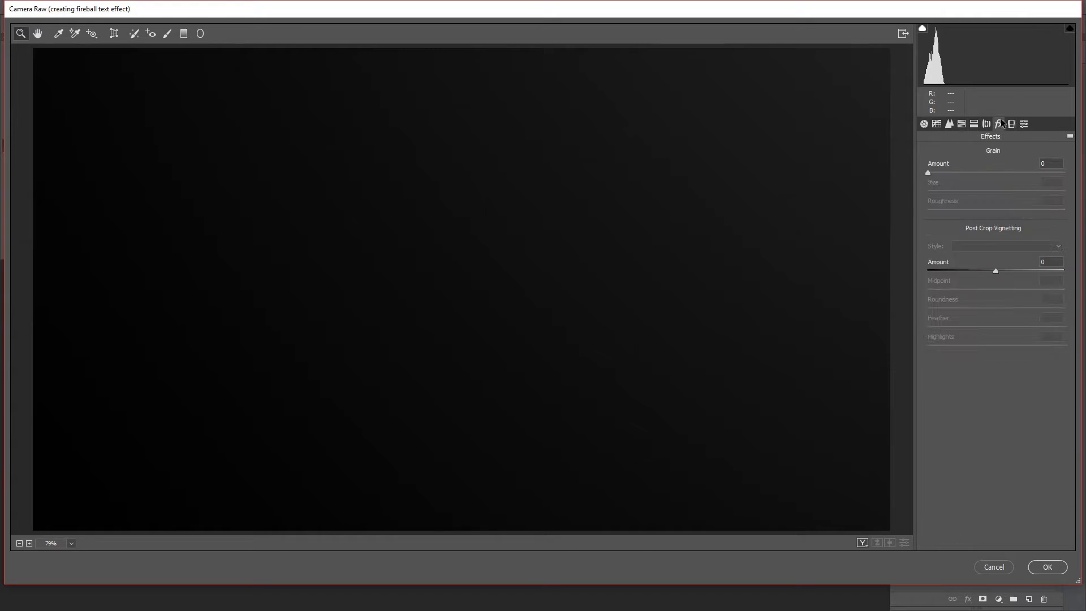
pyautogui.moveTo(983, 174); pyautogui.dragTo(1076, 176)
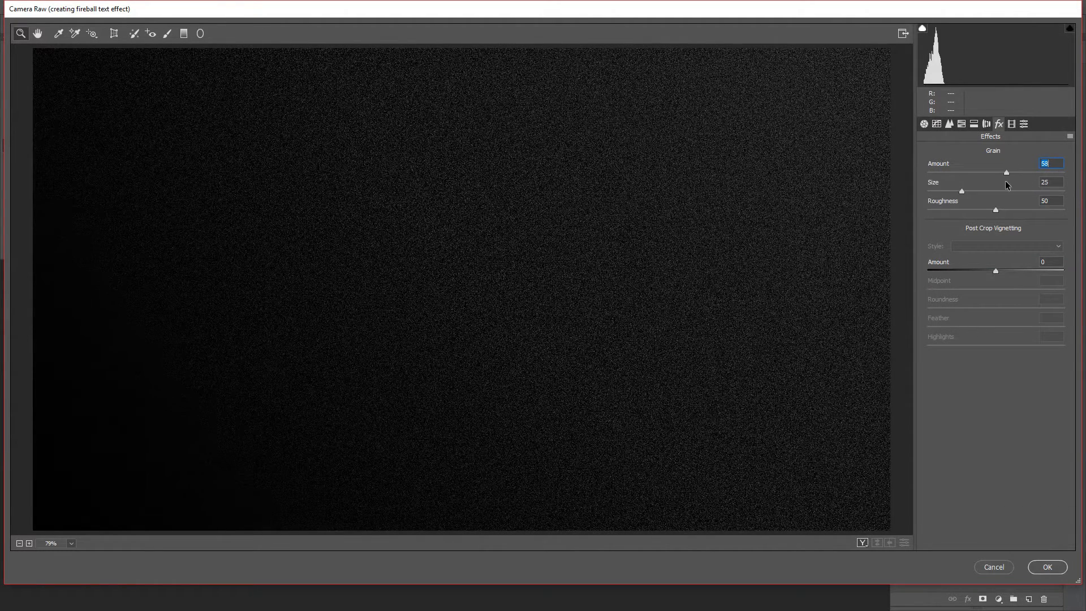
pyautogui.moveTo(1006, 182); pyautogui.dragTo(960, 182)
pyautogui.moveTo(996, 270)
pyautogui.mouseDown()
pyautogui.moveTo(922, 263)
pyautogui.moveTo(1001, 261)
pyautogui.mouseUp()
pyautogui.moveTo(968, 181); pyautogui.dragTo(986, 183)
pyautogui.moveTo(1082, 186); pyautogui.dragTo(954, 190)
pyautogui.moveTo(995, 209); pyautogui.dragTo(928, 209)
pyautogui.moveTo(1063, 172); pyautogui.dragTo(948, 172)
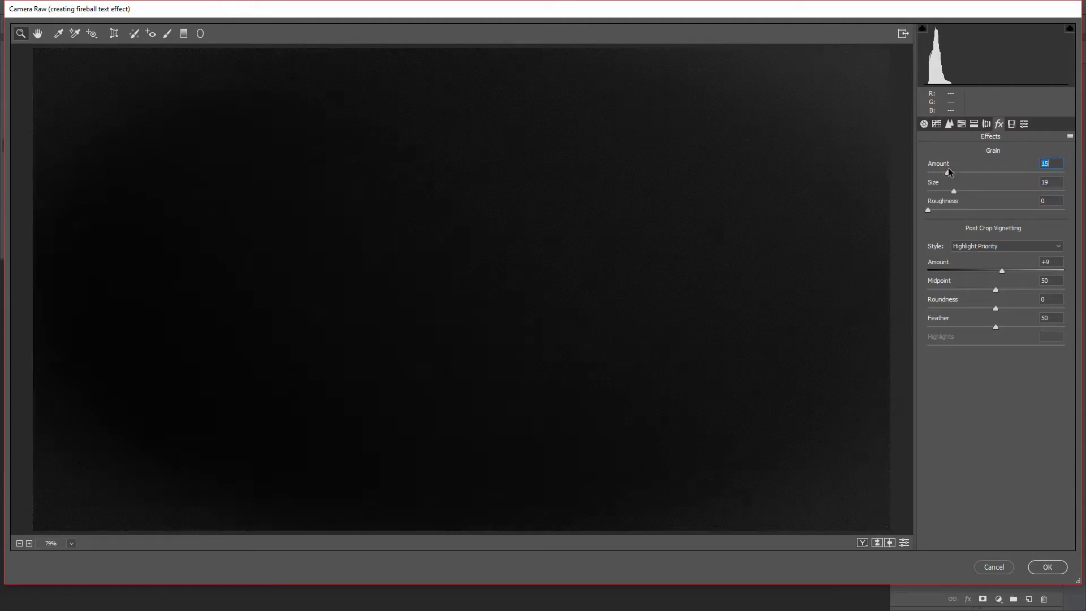
pyautogui.moveTo(1003, 269); pyautogui.dragTo(936, 241)
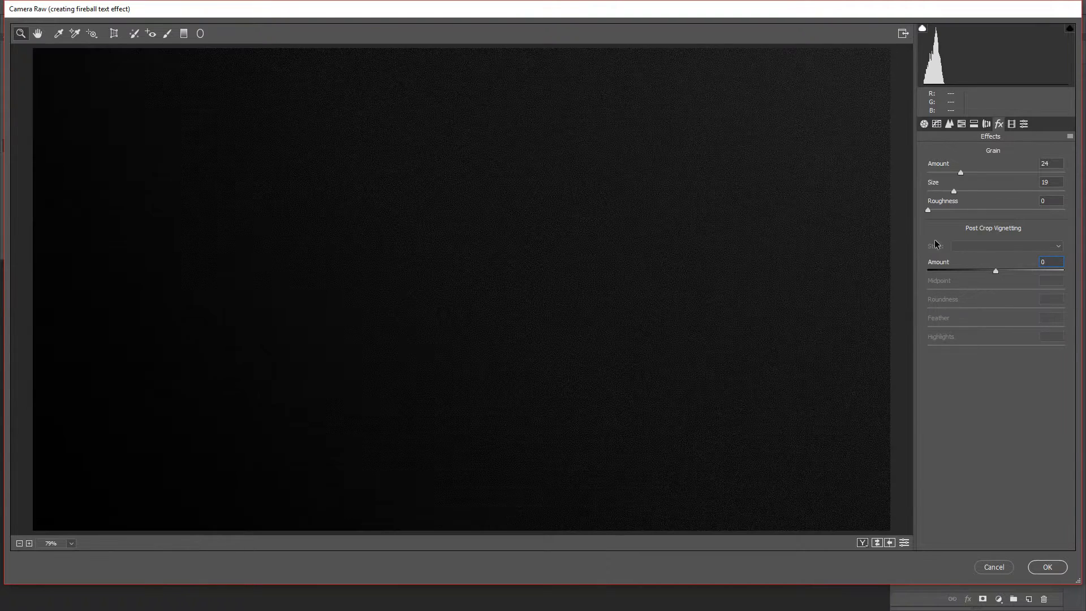
pyautogui.click(1054, 573)
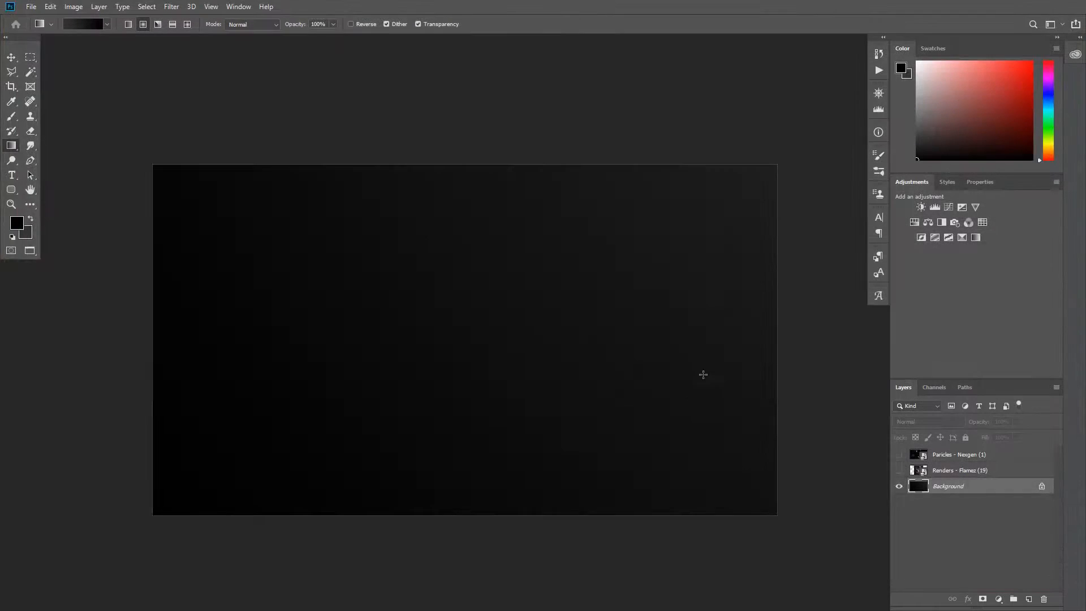
# Show the Renders - Flamez (19) layer and set its blend mode to Screen
pyautogui.moveTo(688, 328); pyautogui.dragTo(572, 353)
pyautogui.moveTo(722, 425); pyautogui.dragTo(731, 486)
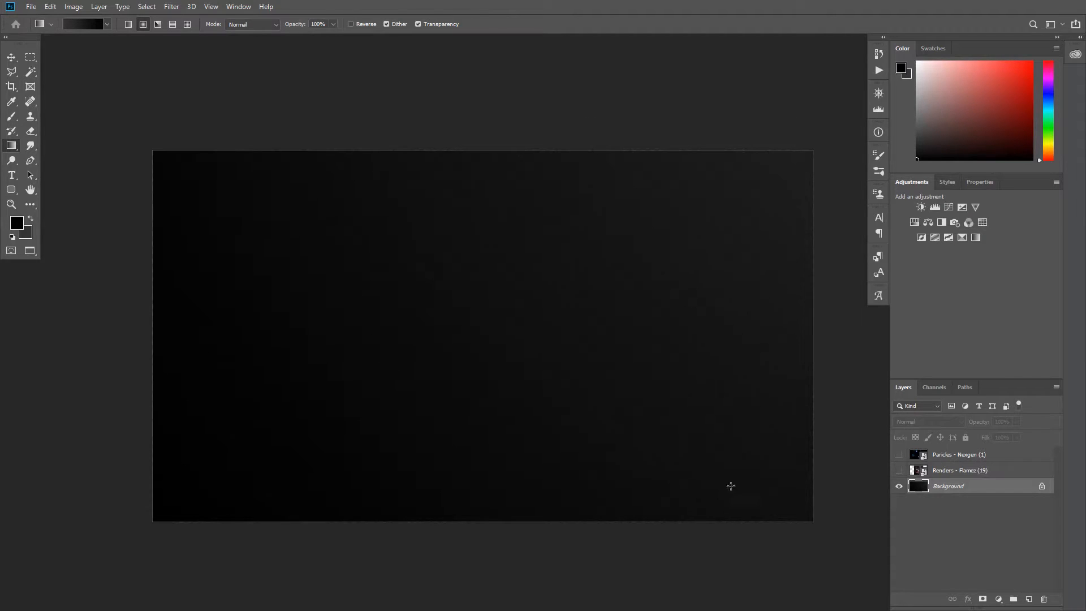
pyautogui.click(900, 470)
pyautogui.press('v')
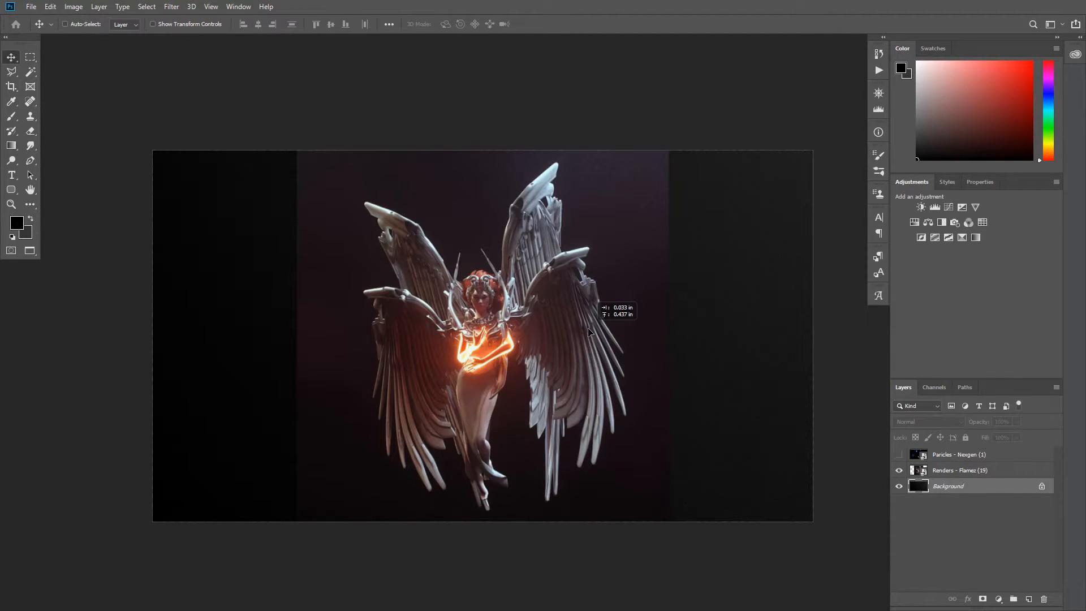
pyautogui.click(588, 332)
pyautogui.click(536, 232)
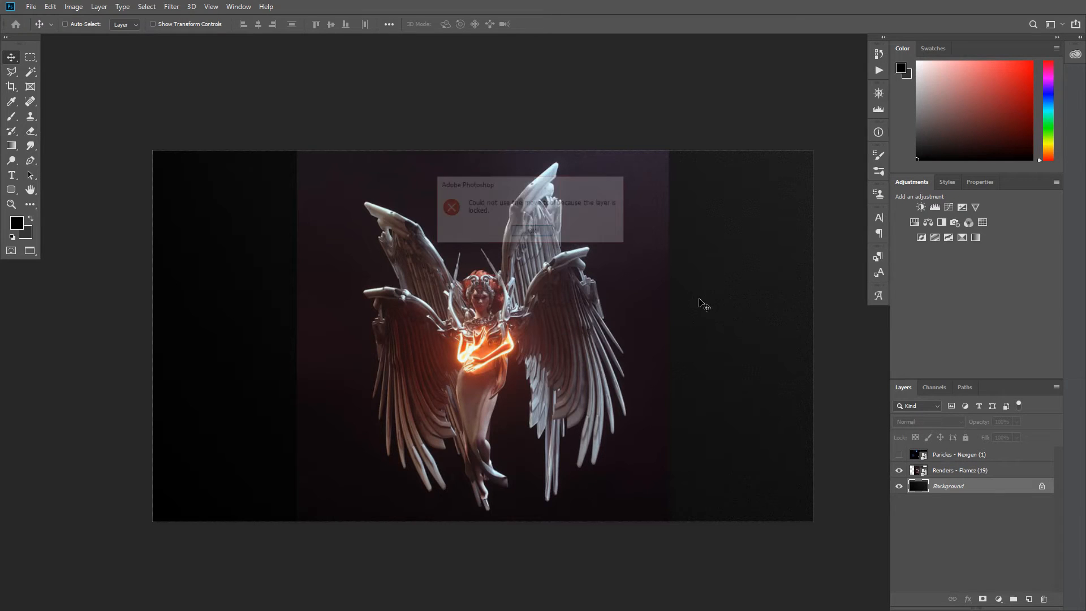
pyautogui.click(987, 471)
pyautogui.click(907, 422)
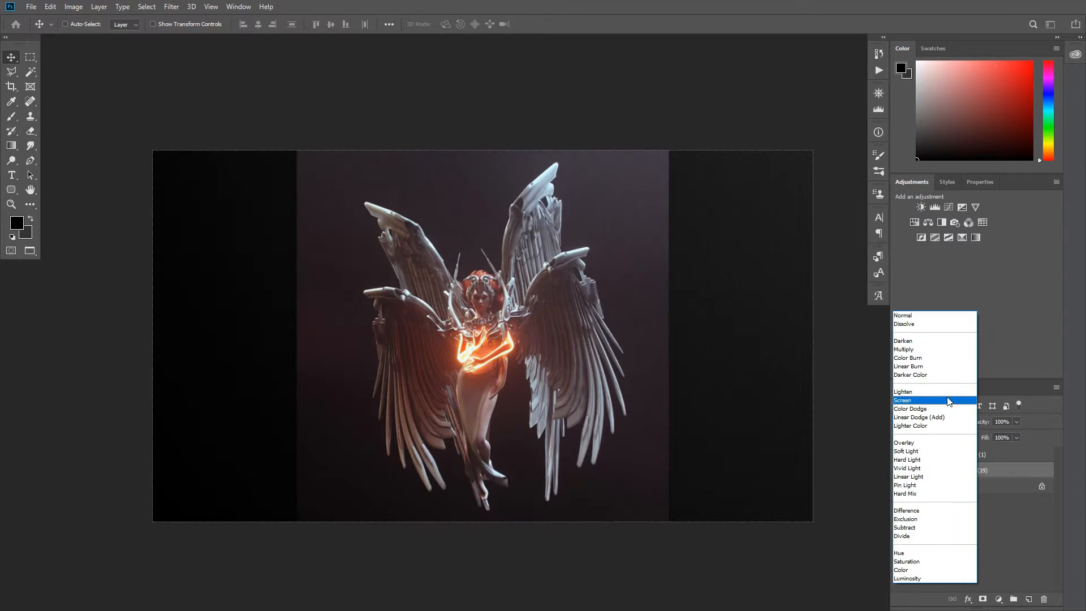
pyautogui.click(935, 409)
# Scale the winged figure render to 29.82% and position it in the upper middle of the canvas
pyautogui.moveTo(485, 407); pyautogui.dragTo(483, 404)
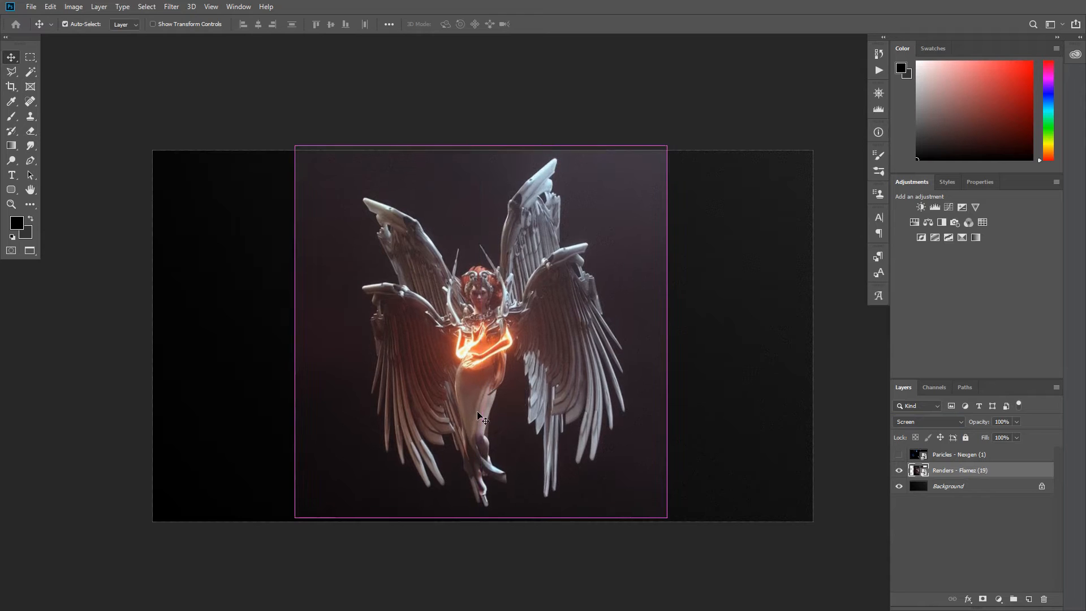
pyautogui.hotkey('ctrl', 't')
pyautogui.moveTo(667, 145); pyautogui.dragTo(764, 116)
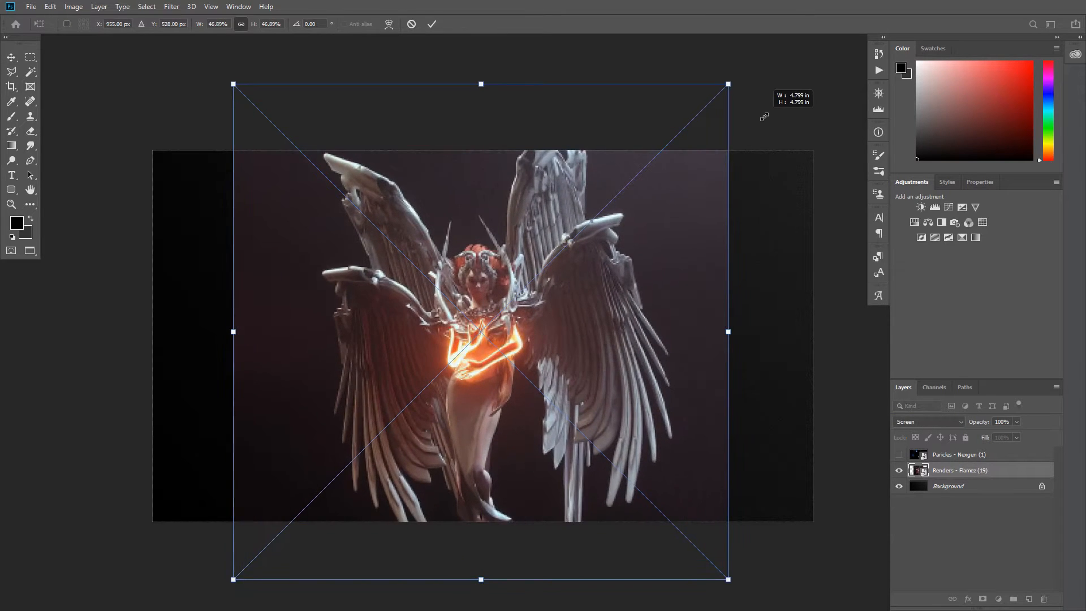
pyautogui.moveTo(567, 420); pyautogui.dragTo(576, 358)
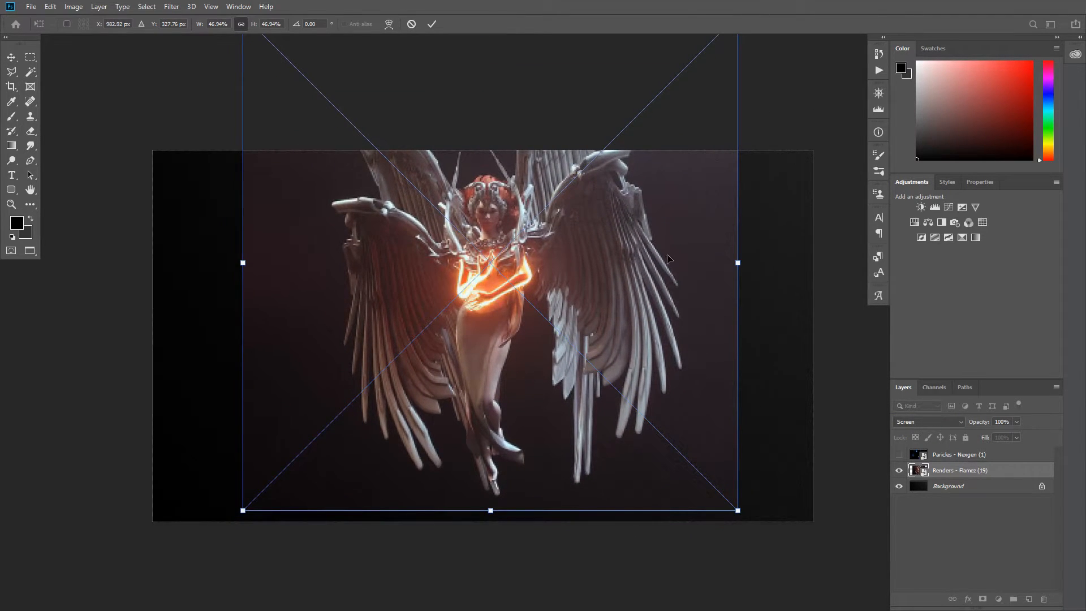
pyautogui.moveTo(662, 254); pyautogui.dragTo(642, 289)
pyautogui.moveTo(707, 403); pyautogui.dragTo(682, 308)
pyautogui.moveTo(552, 280); pyautogui.dragTo(553, 304)
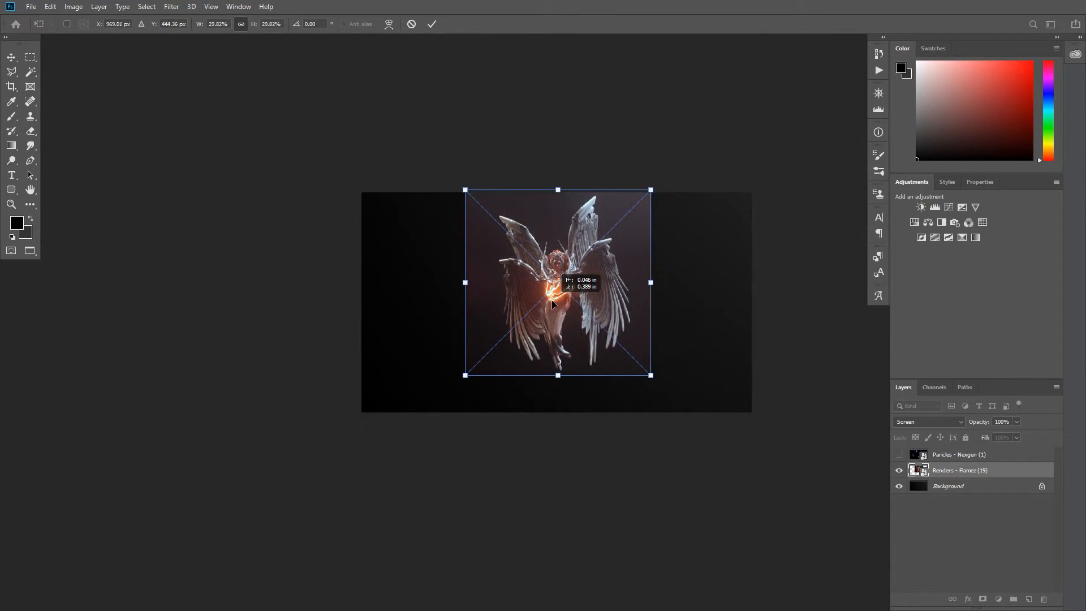
pyautogui.press('Return')
# Add a layer mask to the render and paint its hard edges out with a soft black brush of size 620
pyautogui.moveTo(559, 254); pyautogui.dragTo(588, 255)
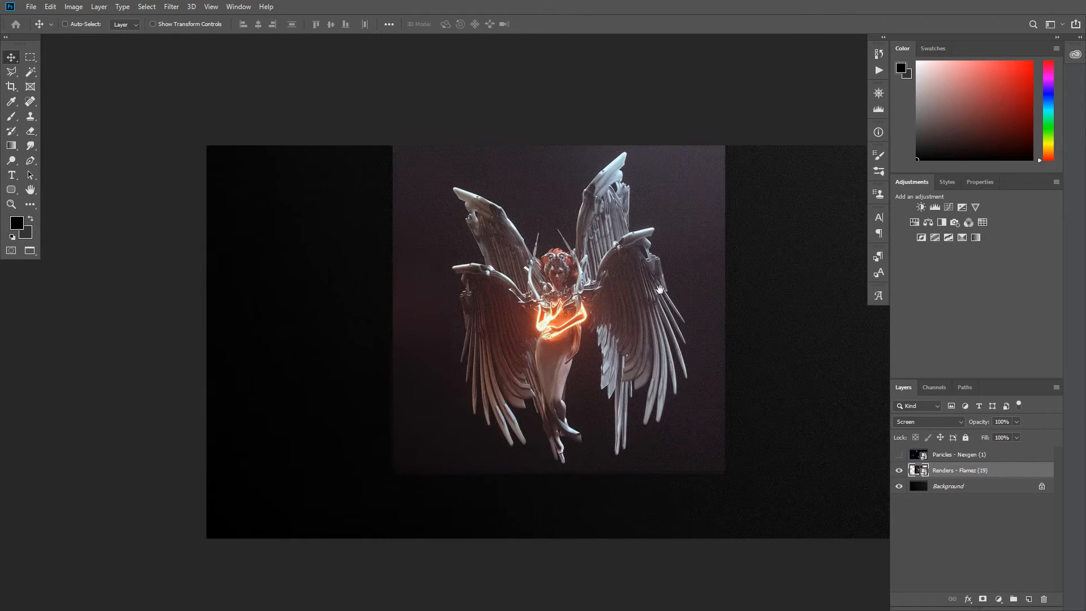
pyautogui.moveTo(662, 288); pyautogui.dragTo(635, 284)
pyautogui.press('b')
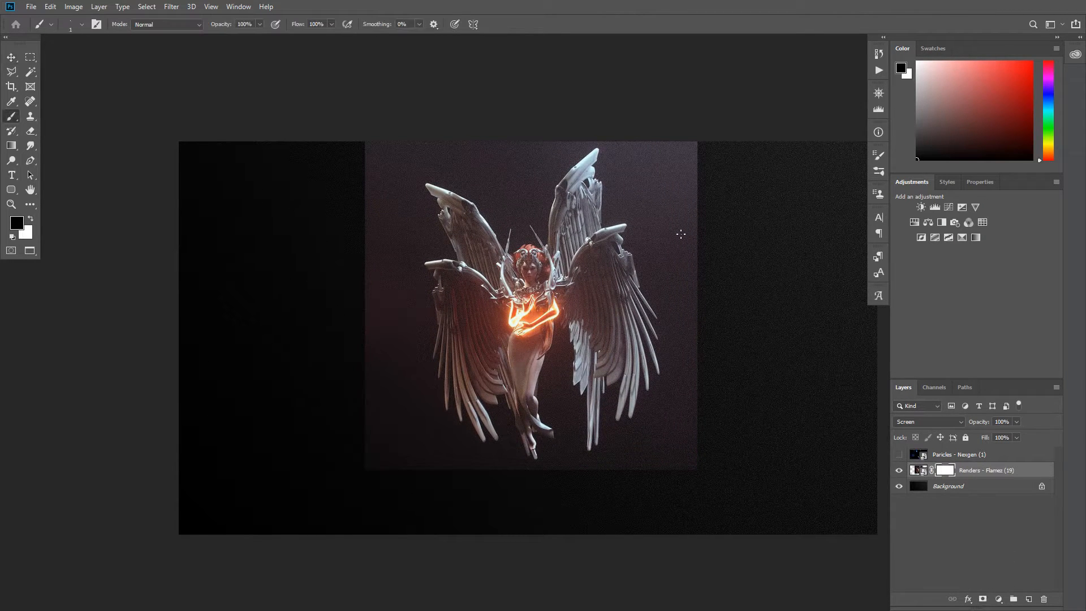
pyautogui.moveTo(577, 244); pyautogui.dragTo(667, 256)
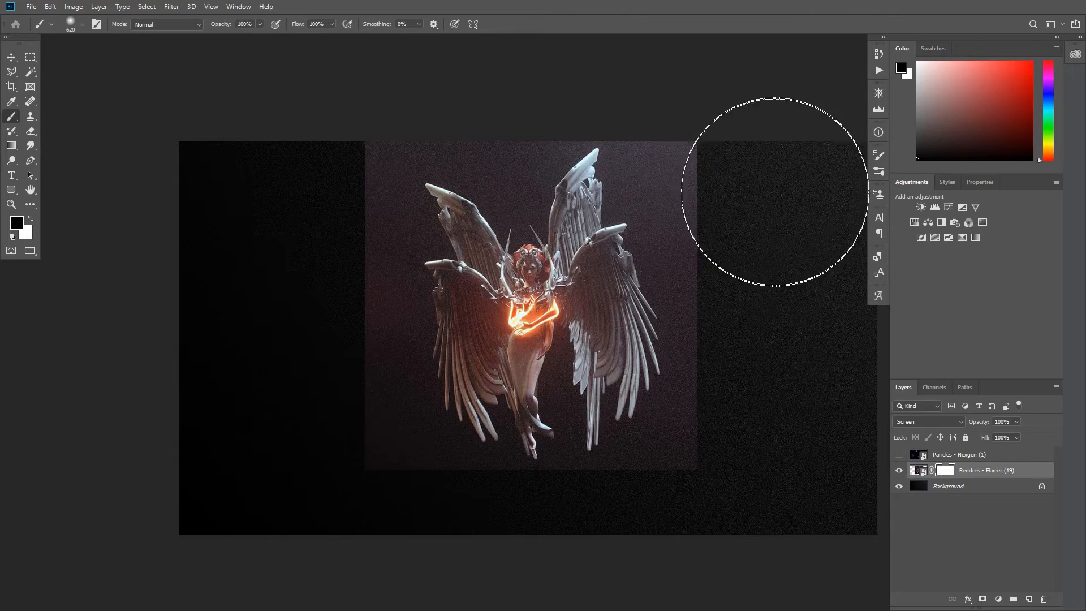
pyautogui.moveTo(732, 104)
pyautogui.mouseDown()
pyautogui.moveTo(796, 139)
pyautogui.moveTo(802, 58)
pyautogui.moveTo(761, 454)
pyautogui.moveTo(833, 375)
pyautogui.moveTo(752, 506)
pyautogui.moveTo(748, 534)
pyautogui.moveTo(671, 533)
pyautogui.moveTo(665, 561)
pyautogui.moveTo(589, 592)
pyautogui.moveTo(632, 589)
pyautogui.moveTo(468, 596)
pyautogui.moveTo(312, 570)
pyautogui.moveTo(224, 536)
pyautogui.moveTo(113, 525)
pyautogui.moveTo(286, 557)
pyautogui.moveTo(211, 478)
pyautogui.moveTo(201, 340)
pyautogui.moveTo(224, 214)
pyautogui.moveTo(265, 116)
pyautogui.moveTo(236, 419)
pyautogui.moveTo(198, 528)
pyautogui.moveTo(229, 602)
pyautogui.moveTo(275, 436)
pyautogui.moveTo(248, 465)
pyautogui.moveTo(258, 393)
pyautogui.moveTo(182, 275)
pyautogui.moveTo(279, 125)
pyautogui.moveTo(291, 85)
pyautogui.moveTo(422, 58)
pyautogui.moveTo(348, 100)
pyautogui.moveTo(202, 252)
pyautogui.mouseUp()
pyautogui.hotkey('ctrl', 'z')
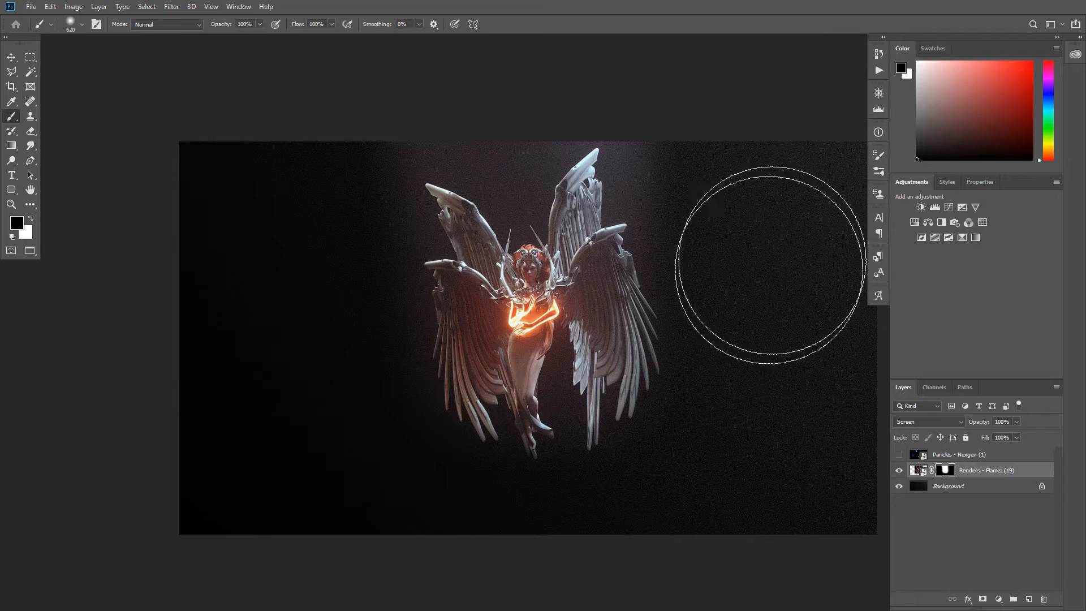
# Paint the render's right edge back on the mask in white and hide it again with black
pyautogui.press('x')
pyautogui.moveTo(776, 218)
pyautogui.mouseDown()
pyautogui.moveTo(769, 328)
pyautogui.moveTo(679, 460)
pyautogui.mouseUp()
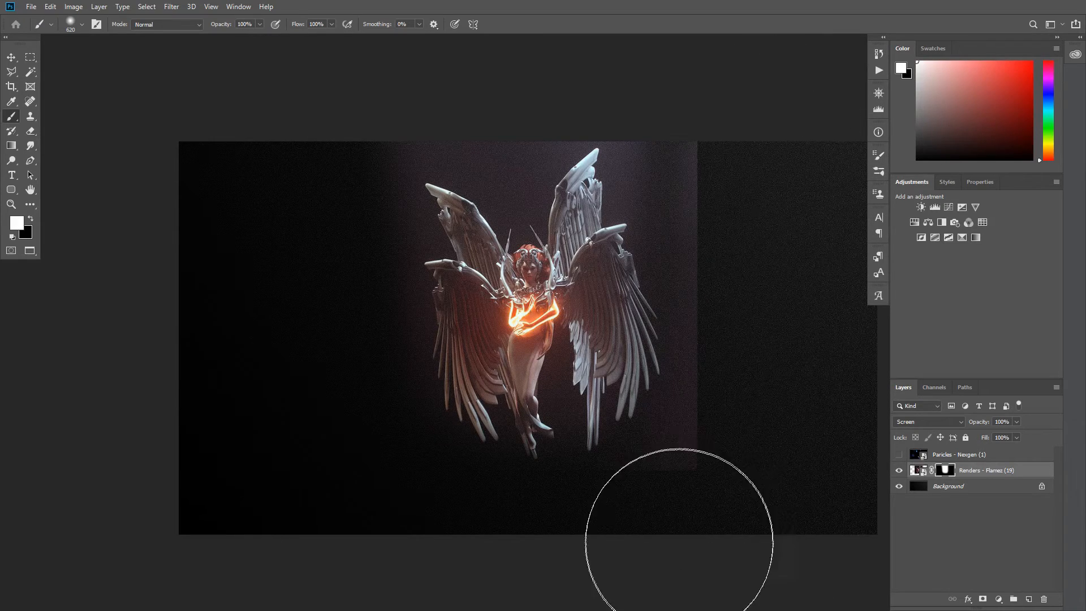
pyautogui.press('x')
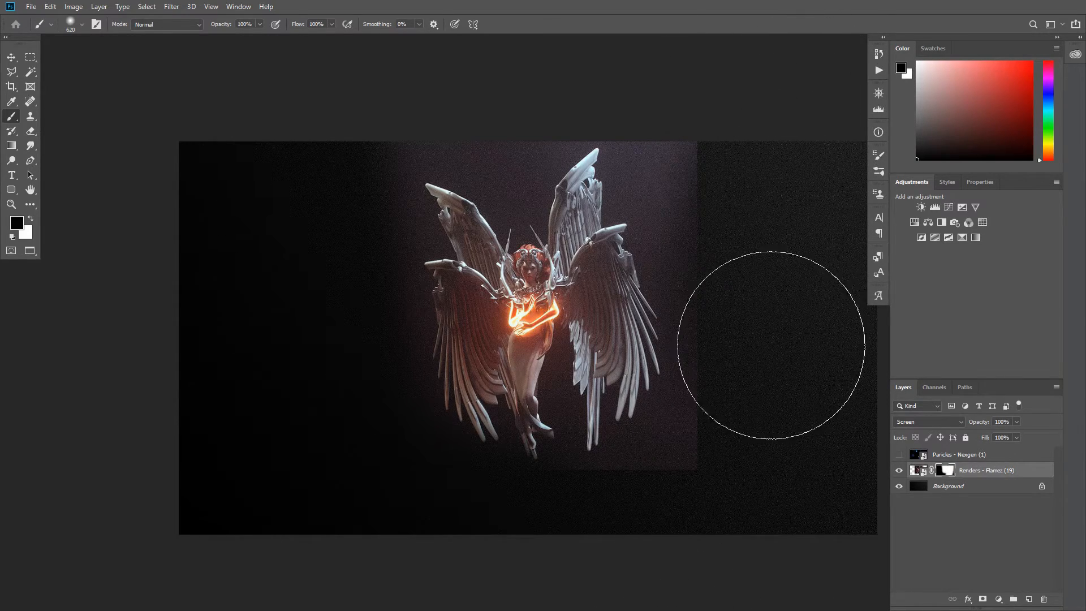
pyautogui.moveTo(751, 520)
pyautogui.mouseDown()
pyautogui.moveTo(650, 521)
pyautogui.moveTo(557, 558)
pyautogui.mouseUp()
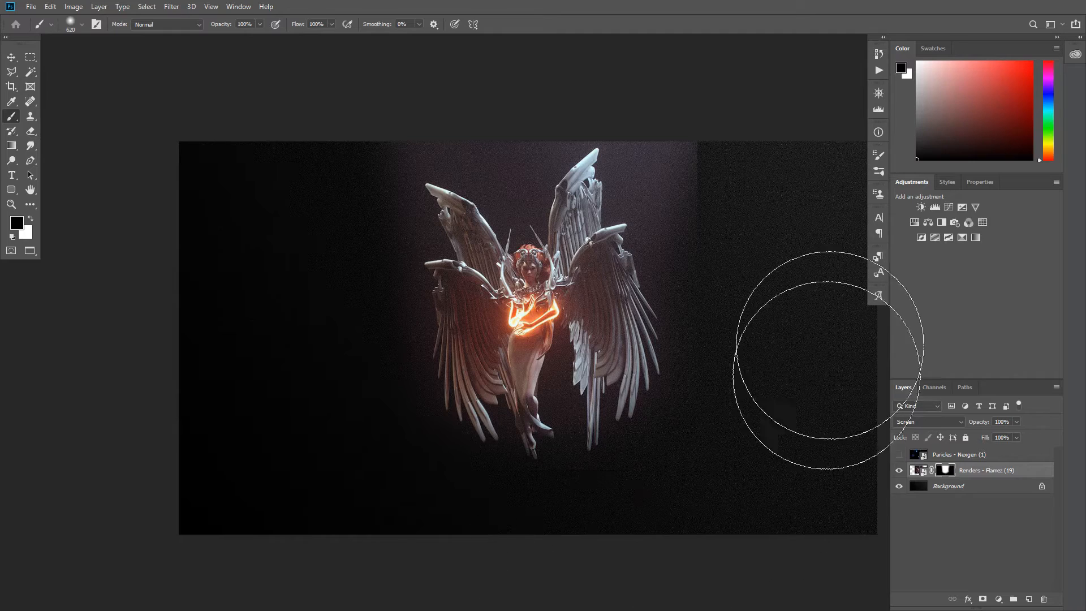
pyautogui.moveTo(729, 299)
pyautogui.mouseDown()
pyautogui.moveTo(648, 351)
pyautogui.moveTo(720, 332)
pyautogui.mouseUp()
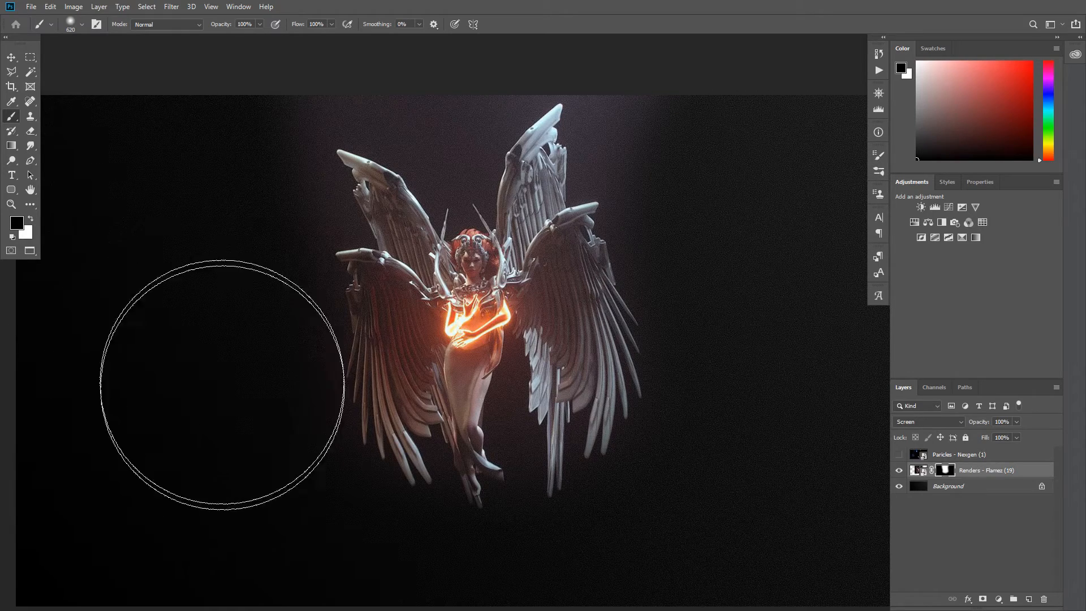
# Create a new layer above the render and enlarge the soft brush to about 700 px
pyautogui.moveTo(664, 396); pyautogui.dragTo(670, 359)
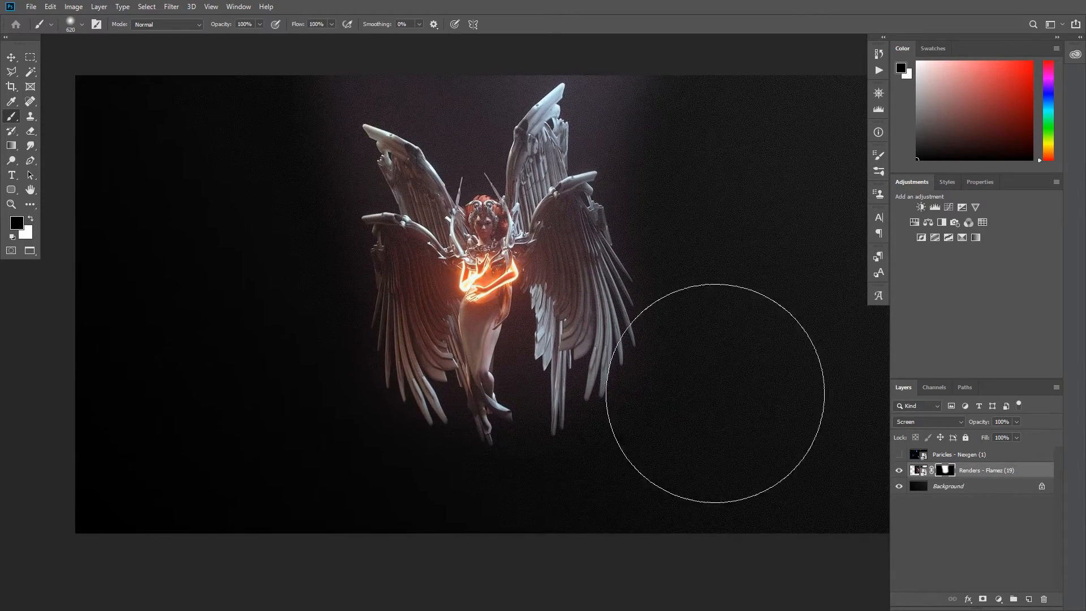
pyautogui.click(1029, 598)
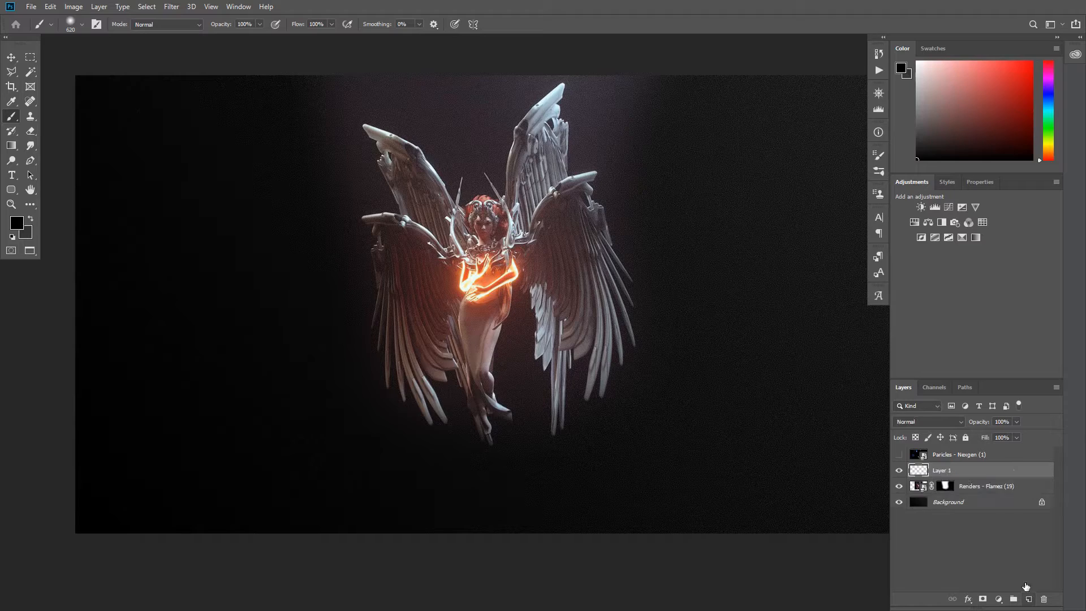
pyautogui.moveTo(484, 195); pyautogui.dragTo(475, 270)
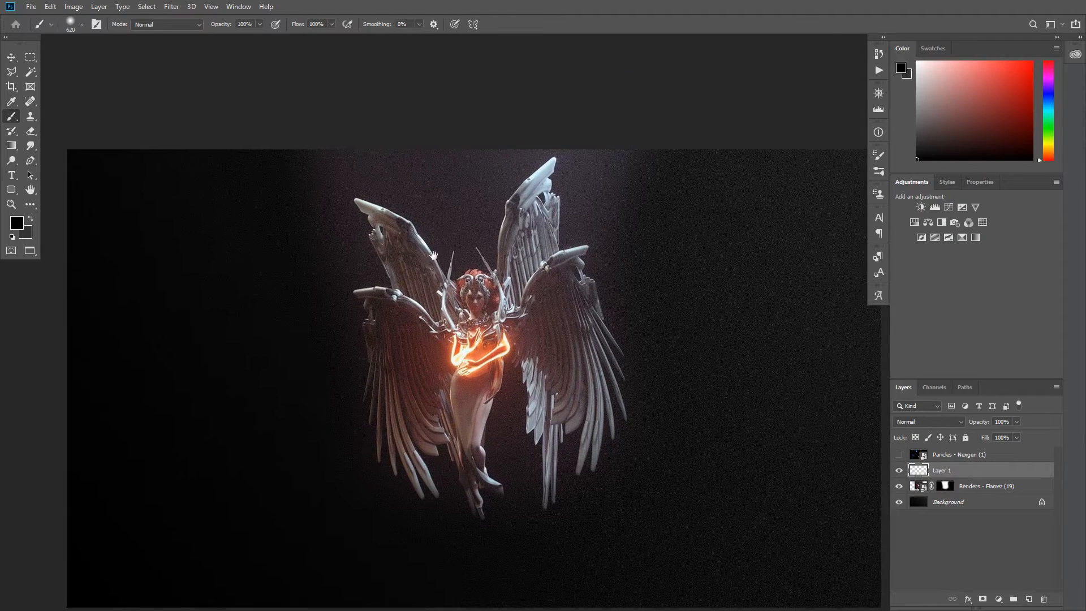
pyautogui.moveTo(426, 236)
pyautogui.mouseDown()
pyautogui.moveTo(446, 238)
pyautogui.moveTo(435, 237)
pyautogui.mouseUp()
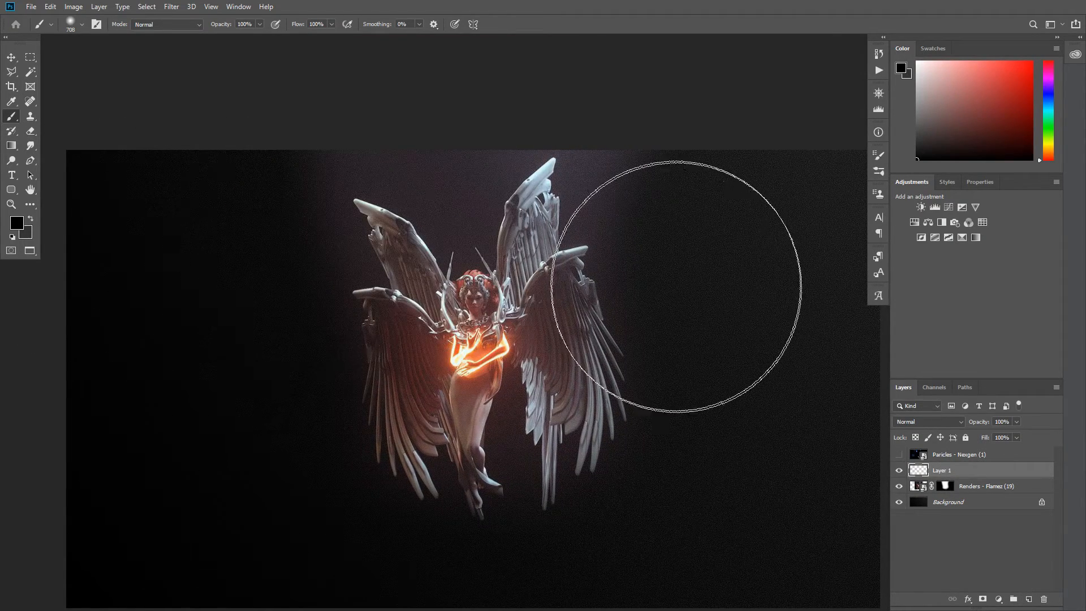
pyautogui.press('x')
pyautogui.press('x')
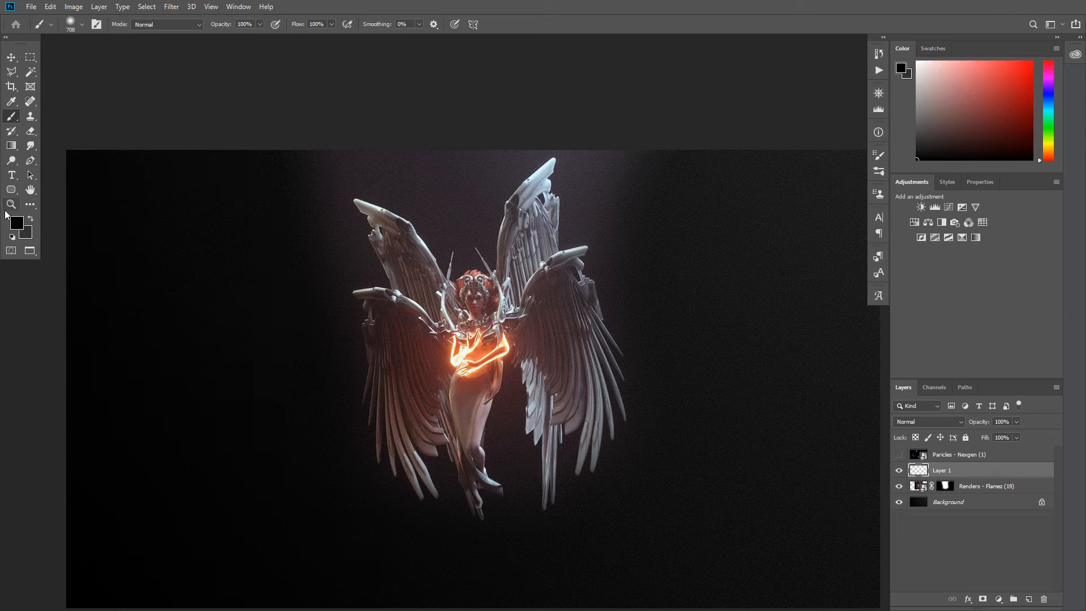
# Set the foreground colour to a bright orange sampled from the figure's glowing arms
pyautogui.click(15, 226)
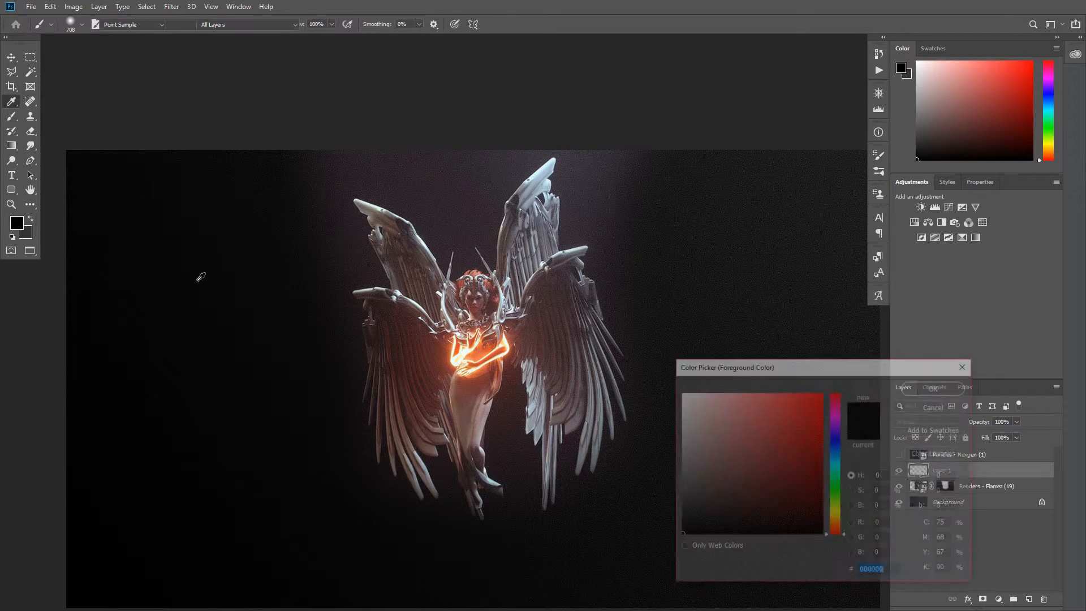
pyautogui.click(467, 351)
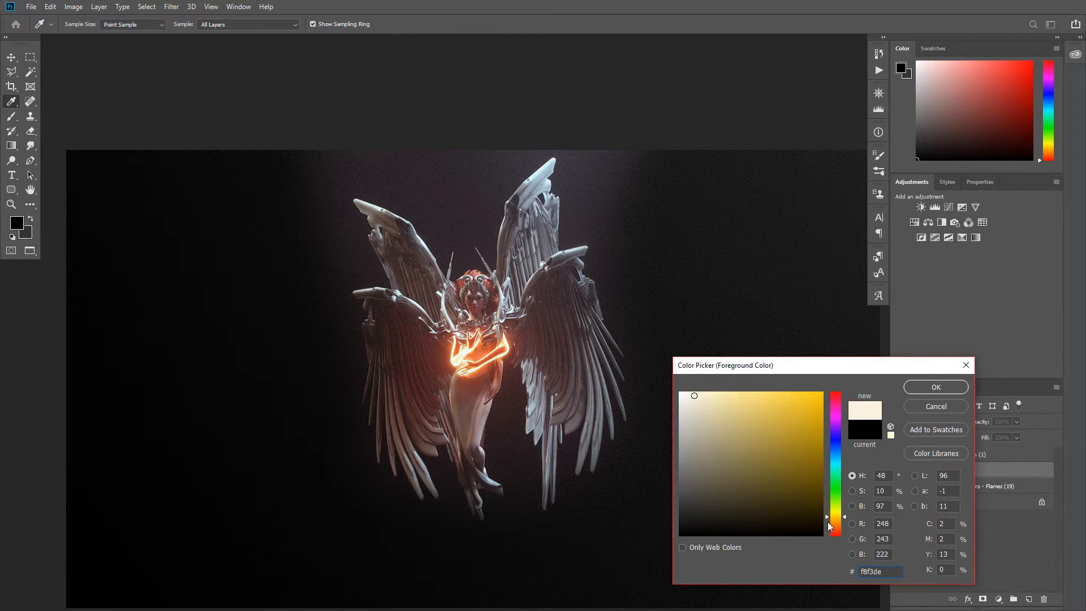
pyautogui.click(833, 530)
pyautogui.click(822, 392)
pyautogui.moveTo(836, 525)
pyautogui.mouseDown()
pyautogui.moveTo(843, 519)
pyautogui.moveTo(838, 526)
pyautogui.mouseUp()
pyautogui.click(470, 350)
pyautogui.click(937, 387)
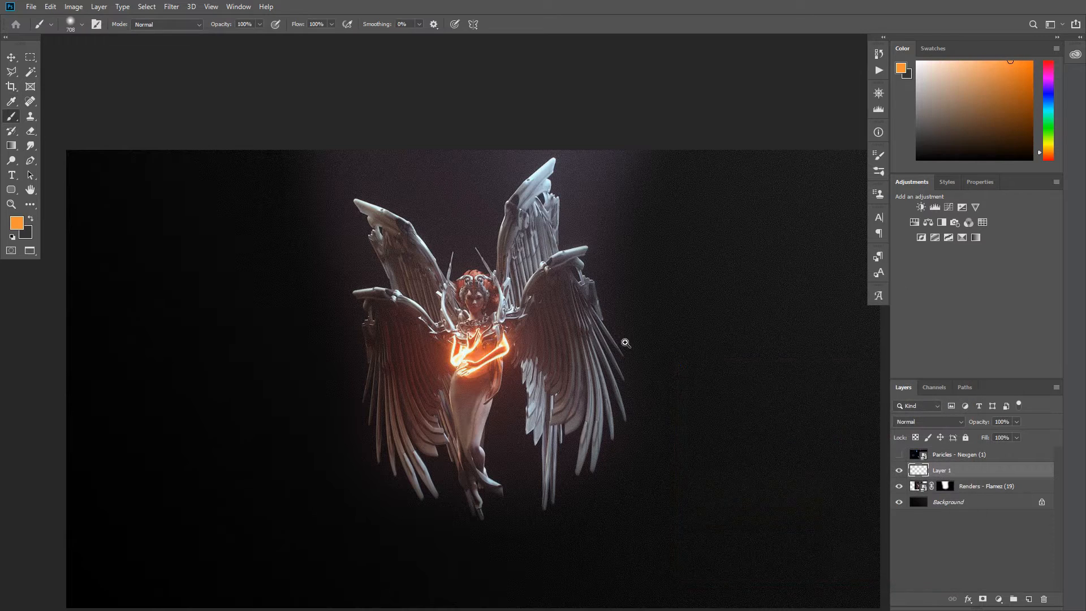
# Paint broad soft orange strokes over the winged figure on the new layer
pyautogui.press('b')
pyautogui.hotkey('ctrl', '-')
pyautogui.click(445, 247)
pyautogui.moveTo(400, 142); pyautogui.dragTo(502, 358)
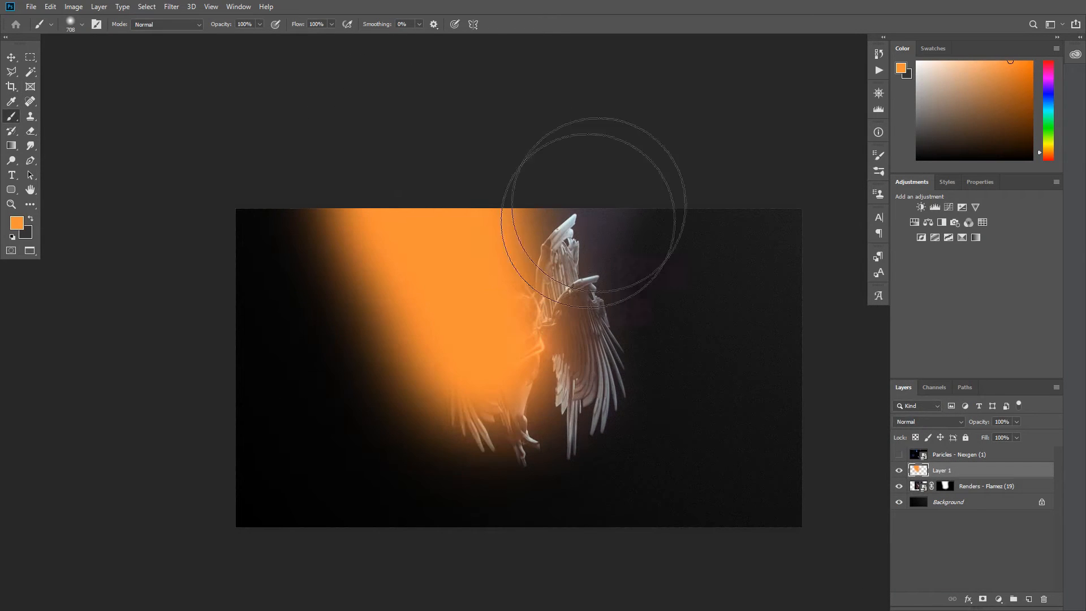
pyautogui.hotkey('ctrl', 'z')
pyautogui.moveTo(594, 219); pyautogui.dragTo(561, 247)
pyautogui.moveTo(489, 233)
pyautogui.mouseDown()
pyautogui.moveTo(532, 308)
pyautogui.moveTo(502, 367)
pyautogui.moveTo(539, 352)
pyautogui.moveTo(446, 290)
pyautogui.moveTo(448, 305)
pyautogui.moveTo(598, 386)
pyautogui.mouseUp()
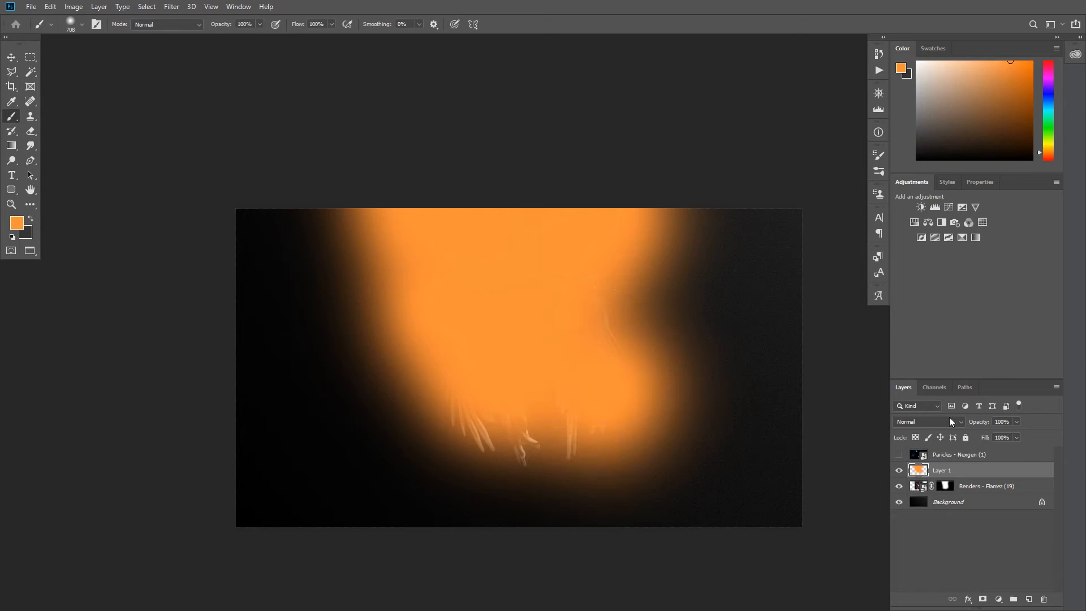
# Set the blend mode of the orange paint layer to Overlay
pyautogui.click(933, 424)
pyautogui.click(934, 439)
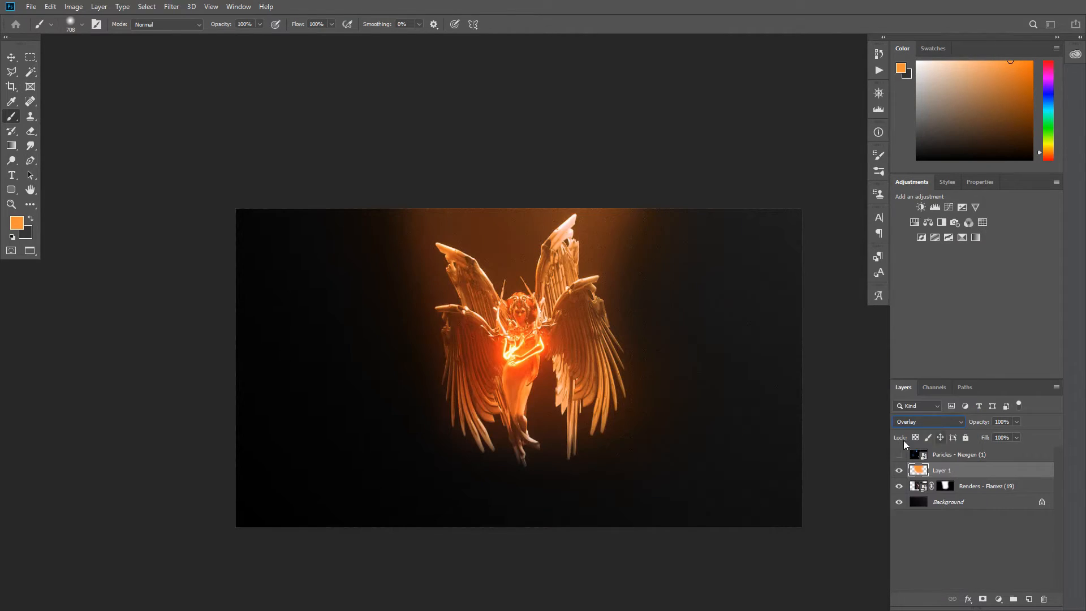
pyautogui.hotkey('ctrl', '+')
pyautogui.hotkey('ctrl', '-')
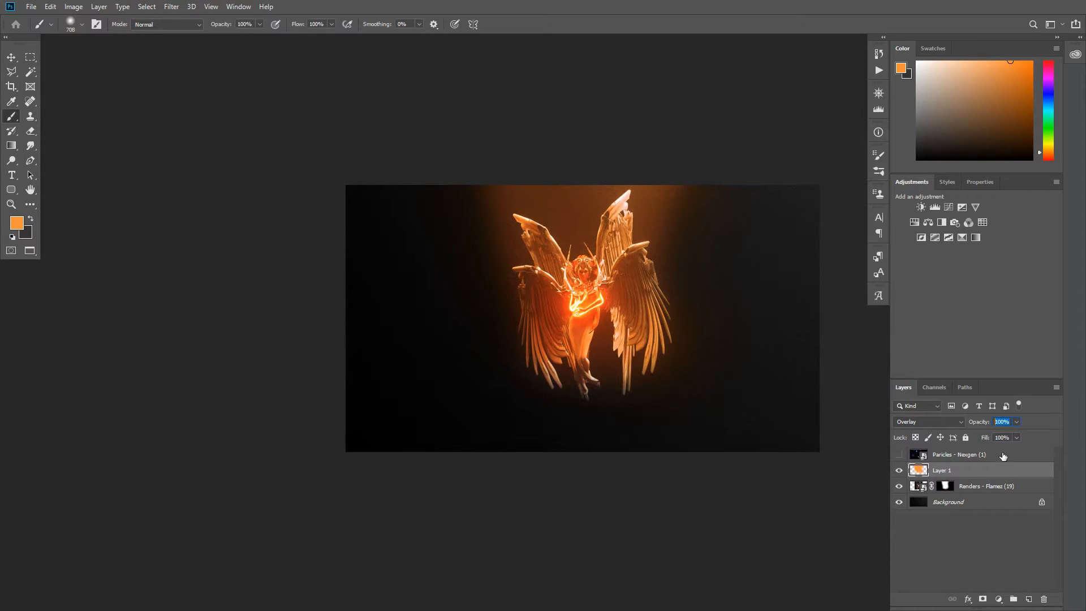
# Lower the opacity of the orange Overlay paint layer to 49%
pyautogui.write('5')
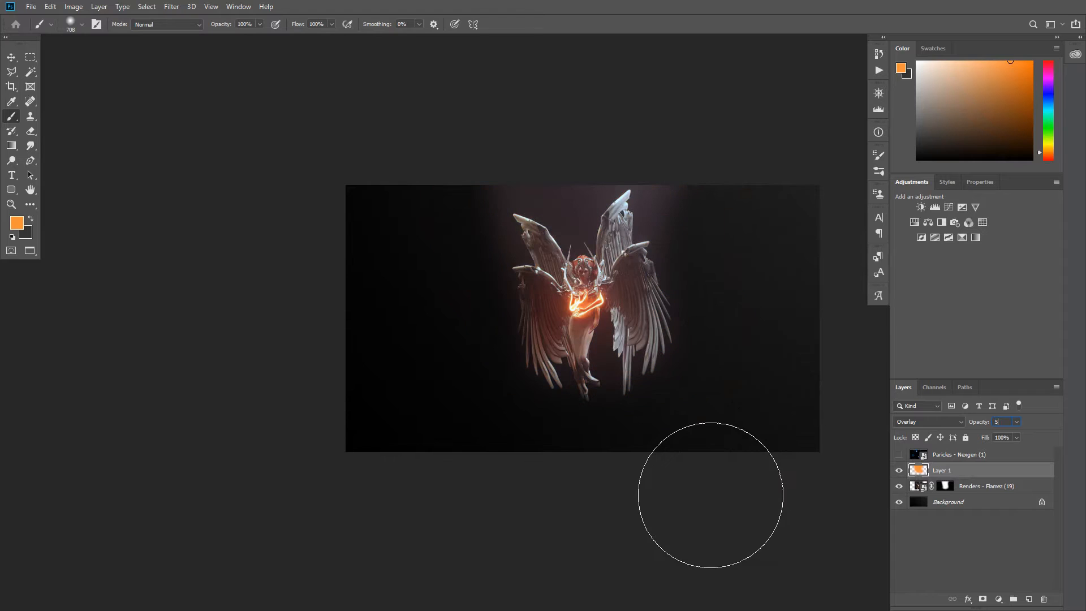
pyautogui.write('00')
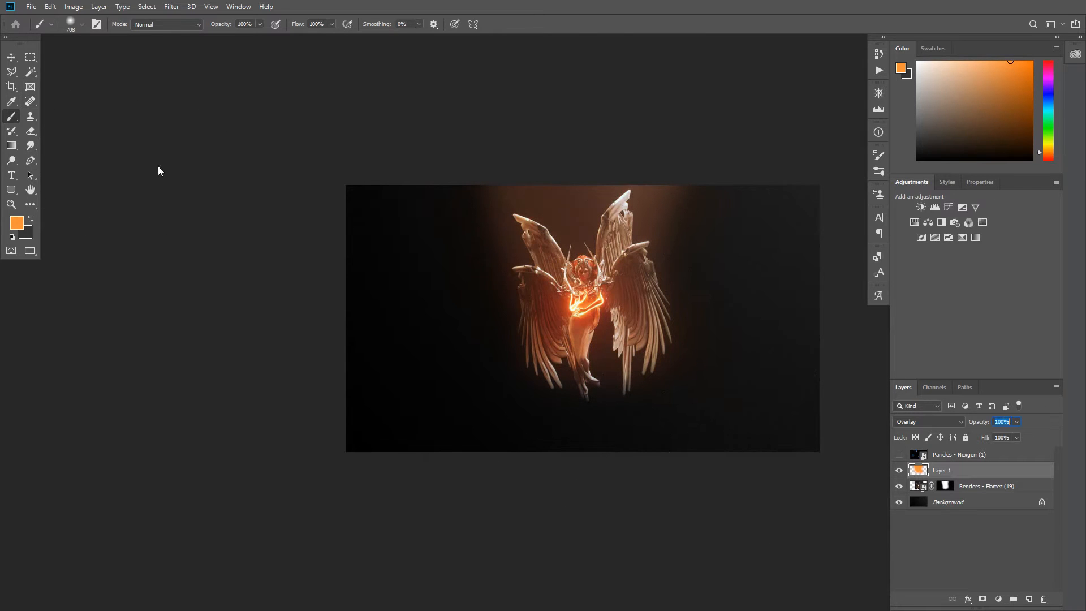
pyautogui.press('Return')
pyautogui.click(534, 234)
pyautogui.scroll(6, 650, 274)
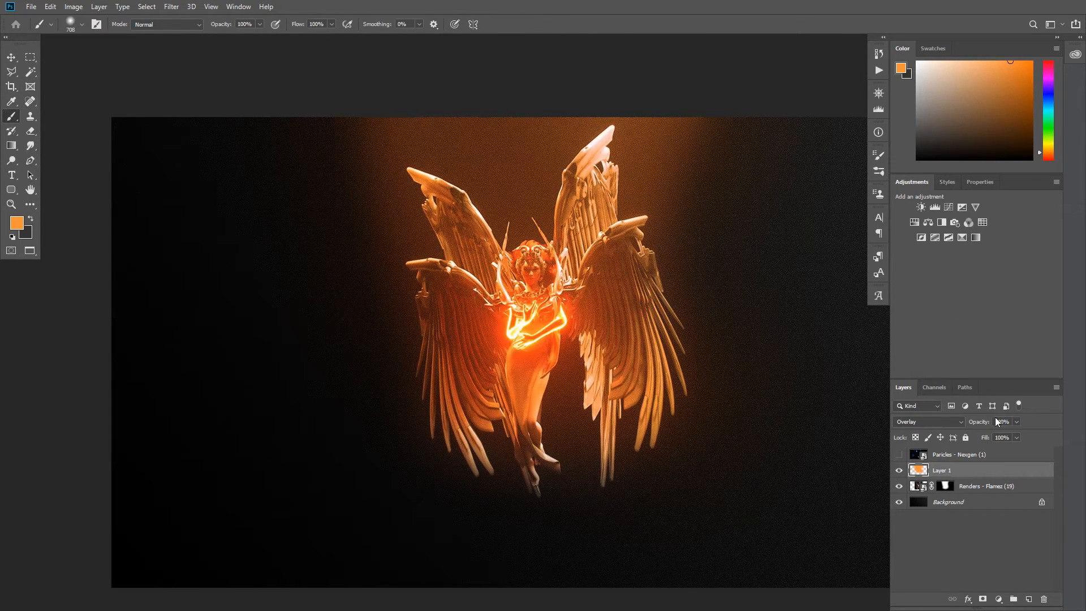
pyautogui.moveTo(999, 437); pyautogui.dragTo(996, 438)
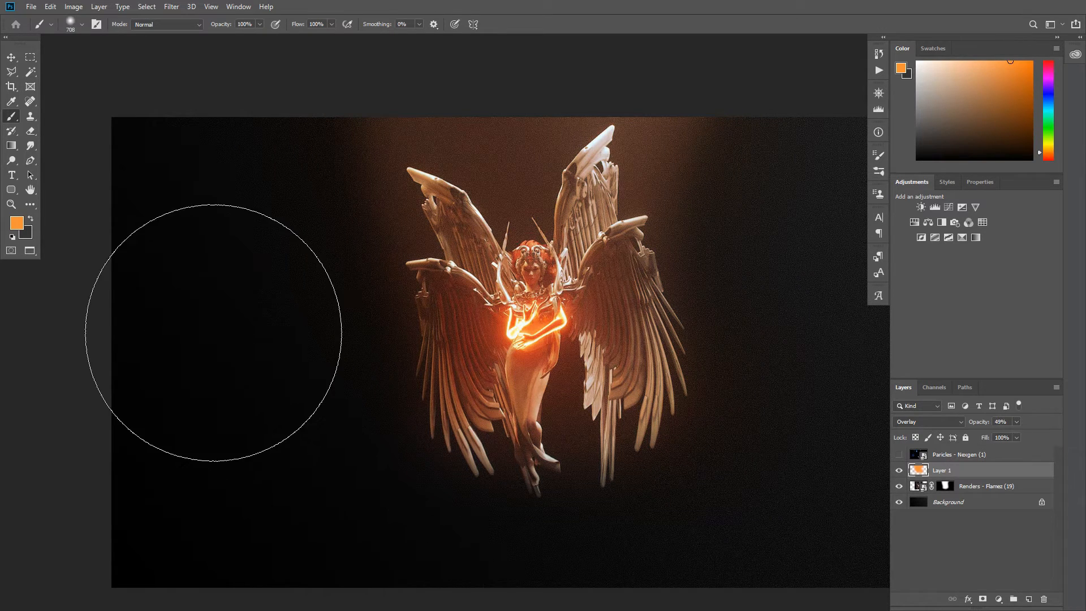
pyautogui.scroll(-2, 381, 249)
# Show the "Paricles - Nexgen (1)" layer and set its blend mode to Screen
pyautogui.click(12, 56)
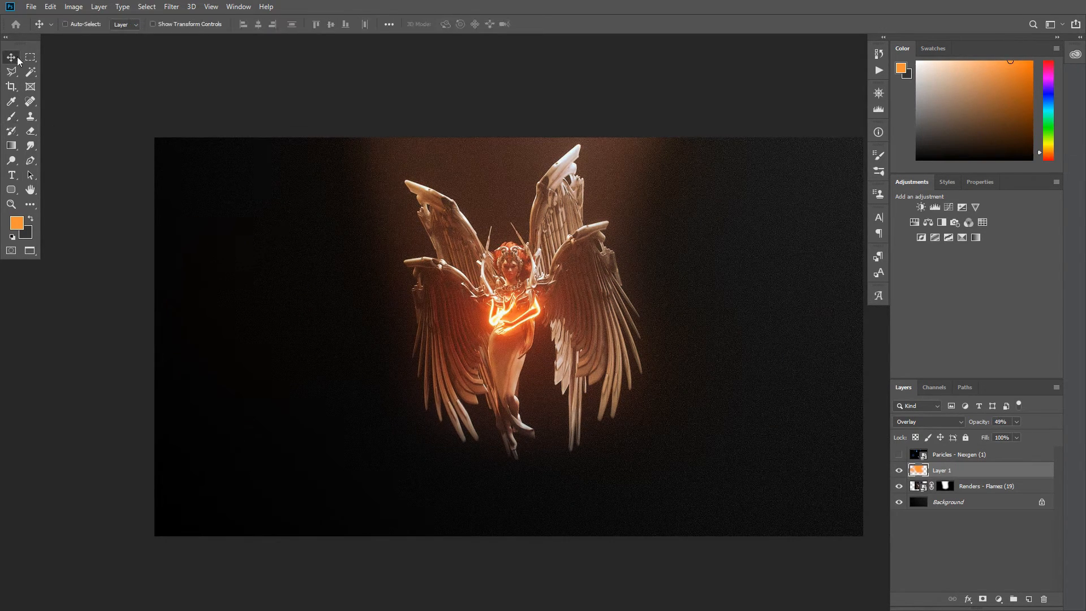
pyautogui.moveTo(628, 354); pyautogui.dragTo(651, 367)
pyautogui.moveTo(669, 345); pyautogui.dragTo(672, 369)
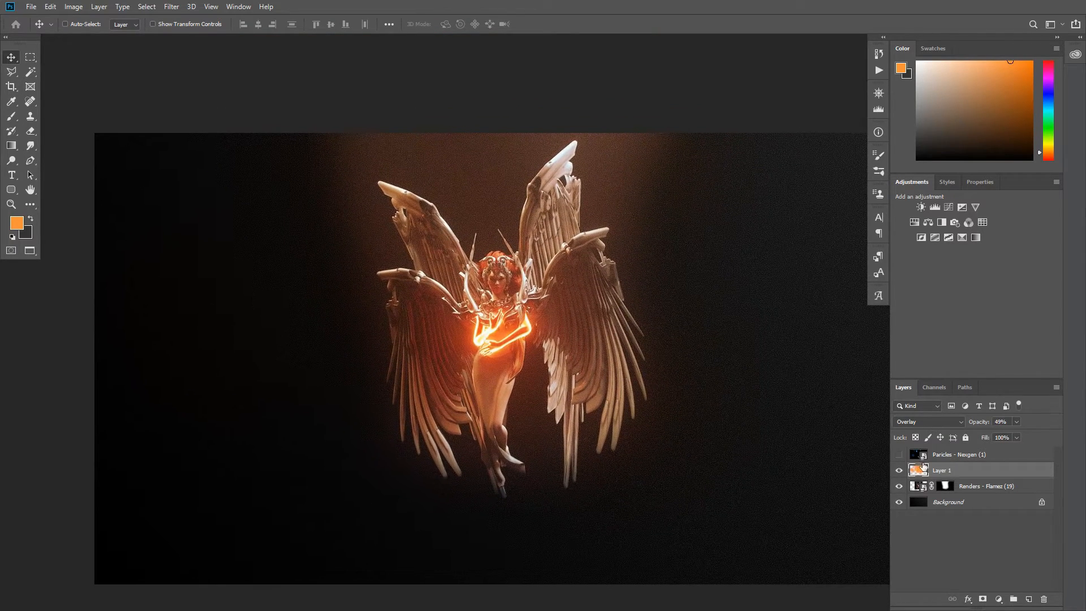
pyautogui.click(899, 455)
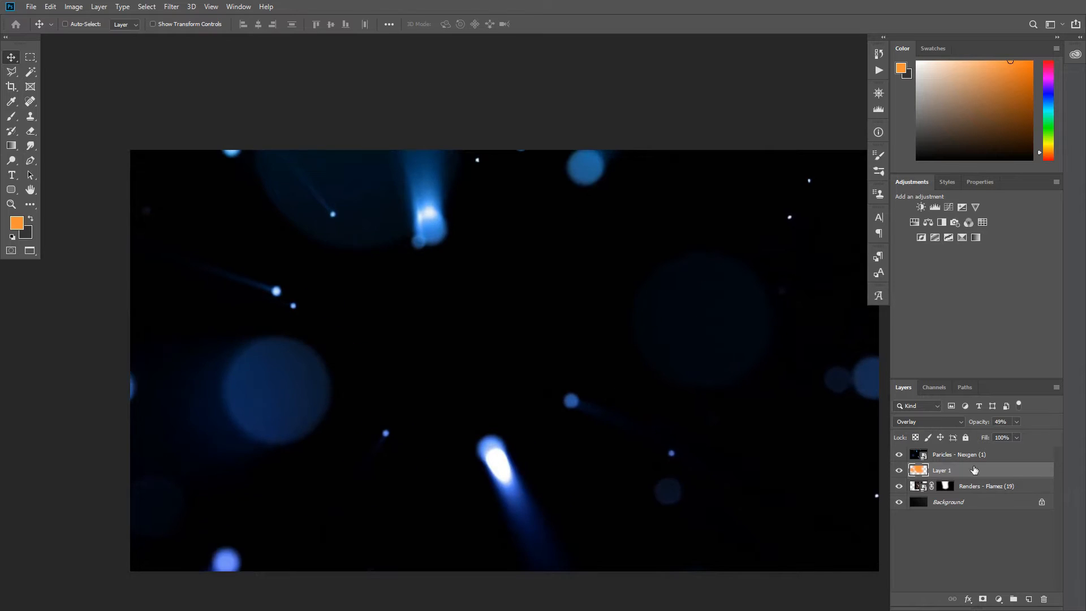
pyautogui.click(1013, 456)
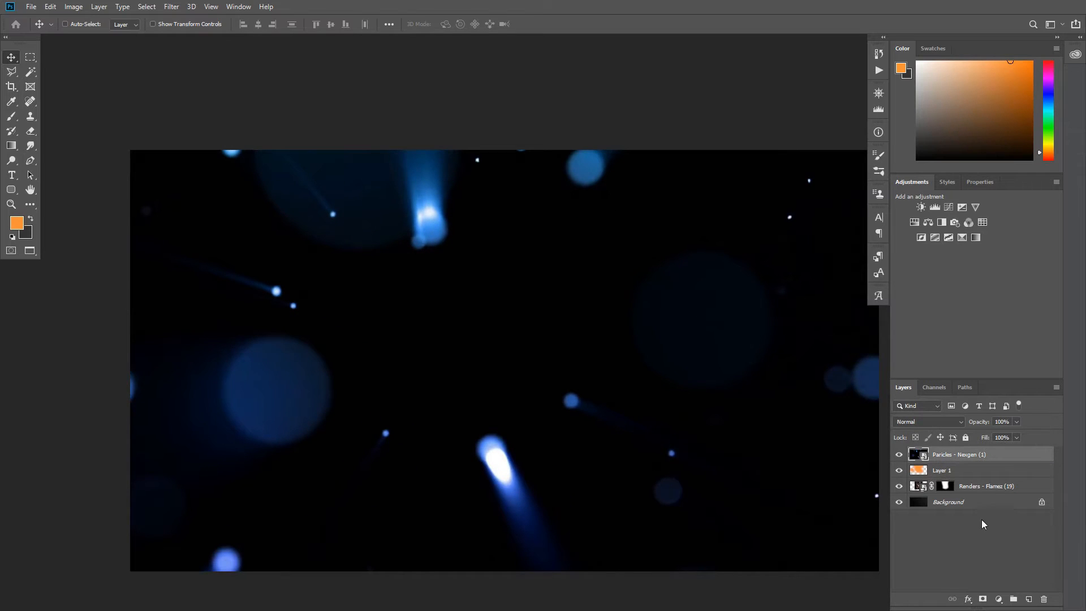
pyautogui.click(909, 423)
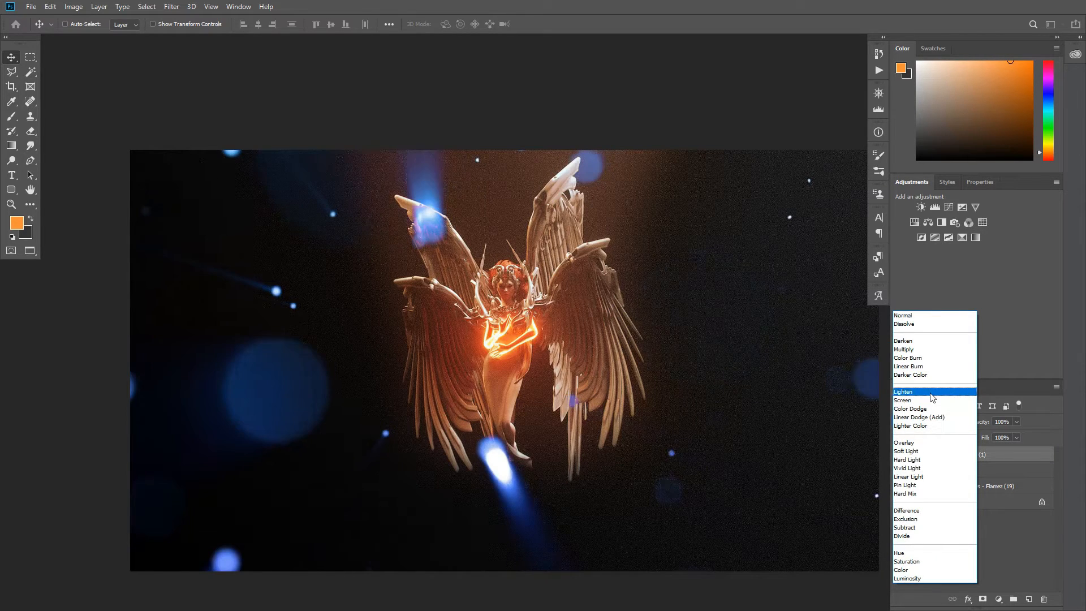
pyautogui.click(930, 400)
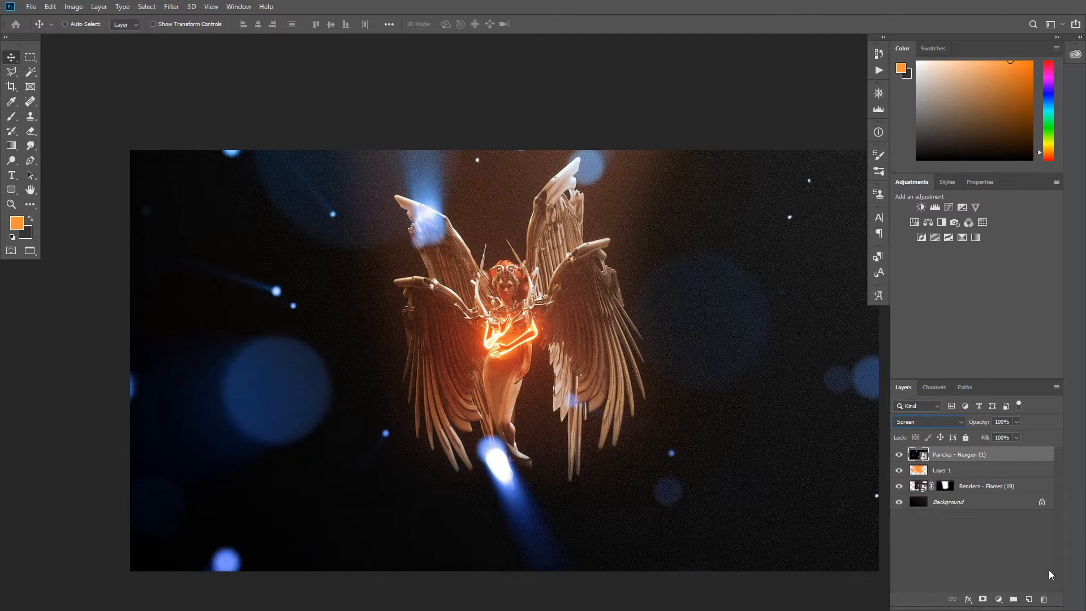
pyautogui.click(1030, 599)
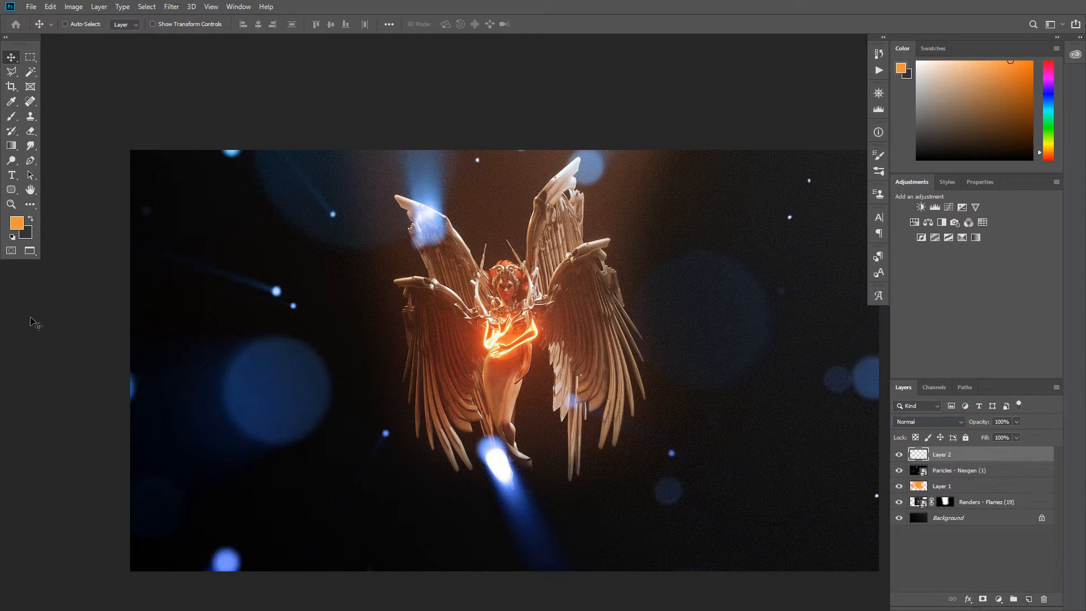
pyautogui.hotkey('alt', 'BackSpace')
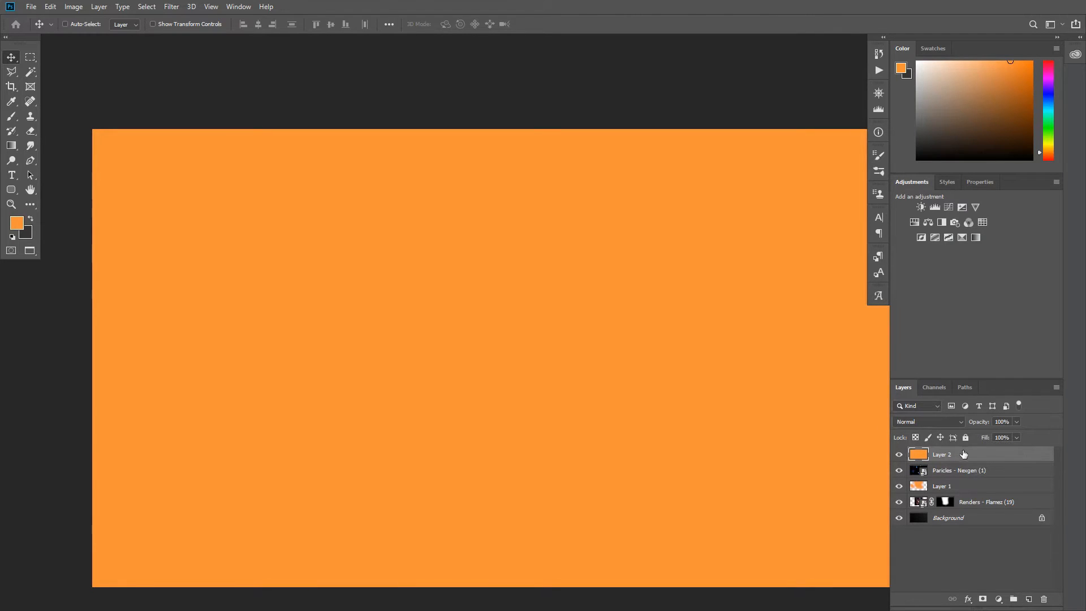
pyautogui.hotkey('ctrl', 'z')
pyautogui.press('Delete')
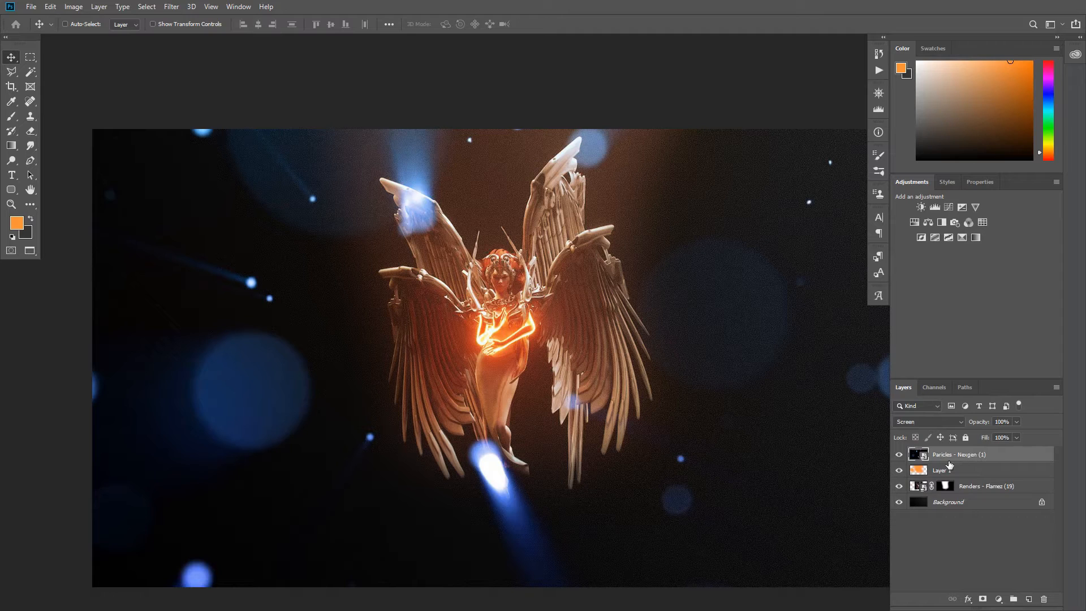
pyautogui.click(171, 7)
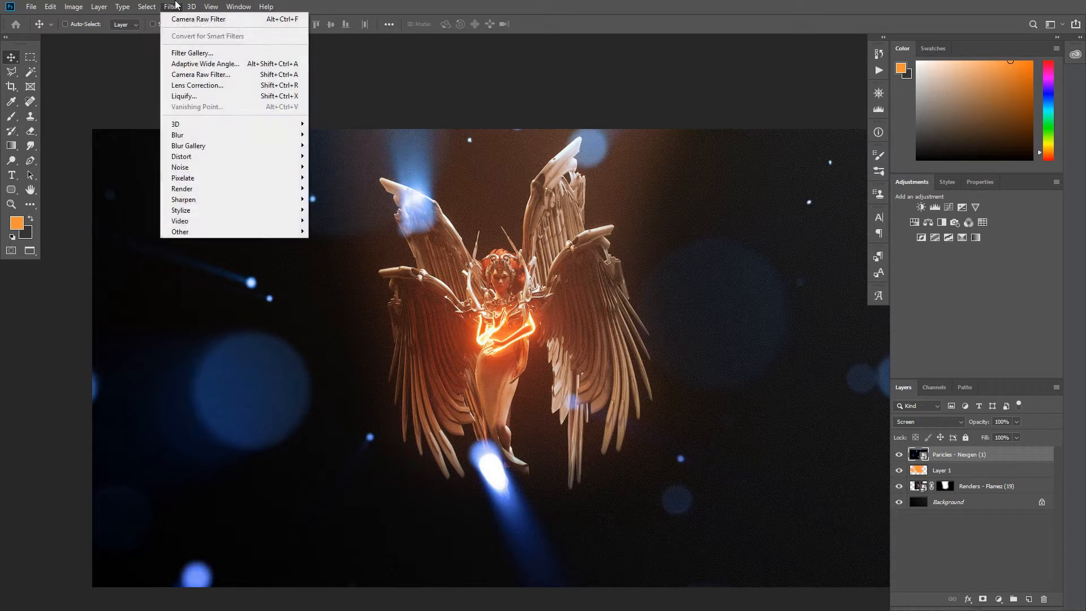
pyautogui.click(1003, 246)
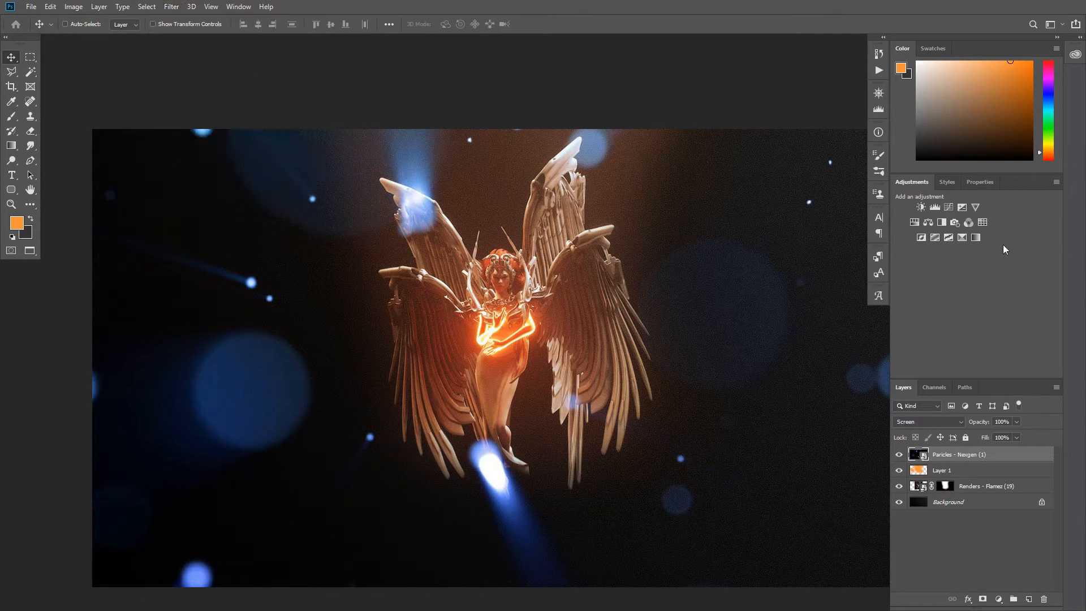
# Add a Hue/Saturation adjustment clipped to the particles layer with hue -180, saturation -14 and lightness -36
pyautogui.click(915, 223)
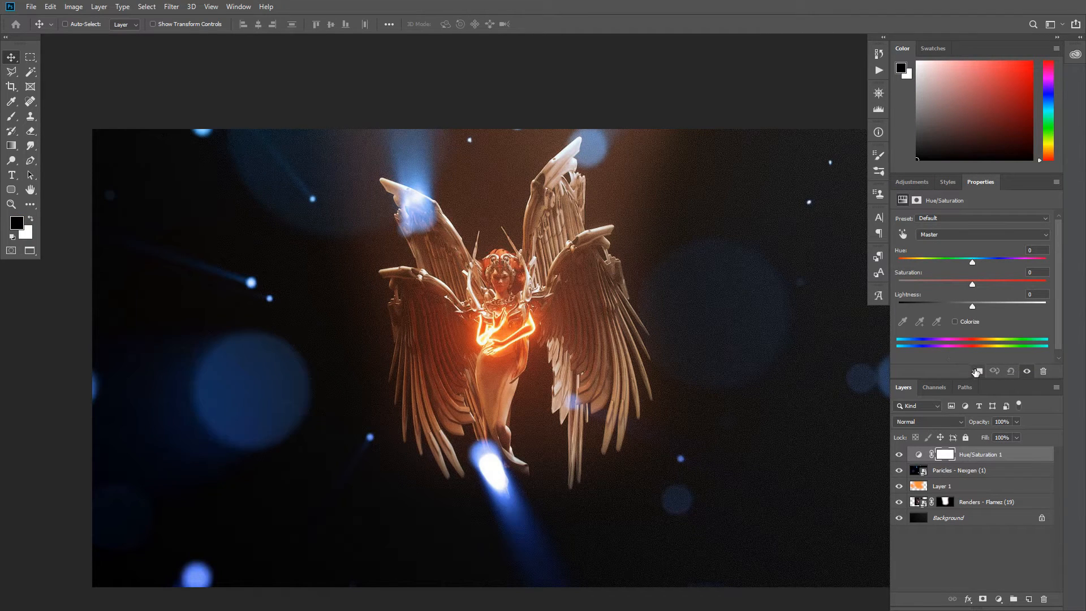
pyautogui.moveTo(968, 265); pyautogui.dragTo(877, 265)
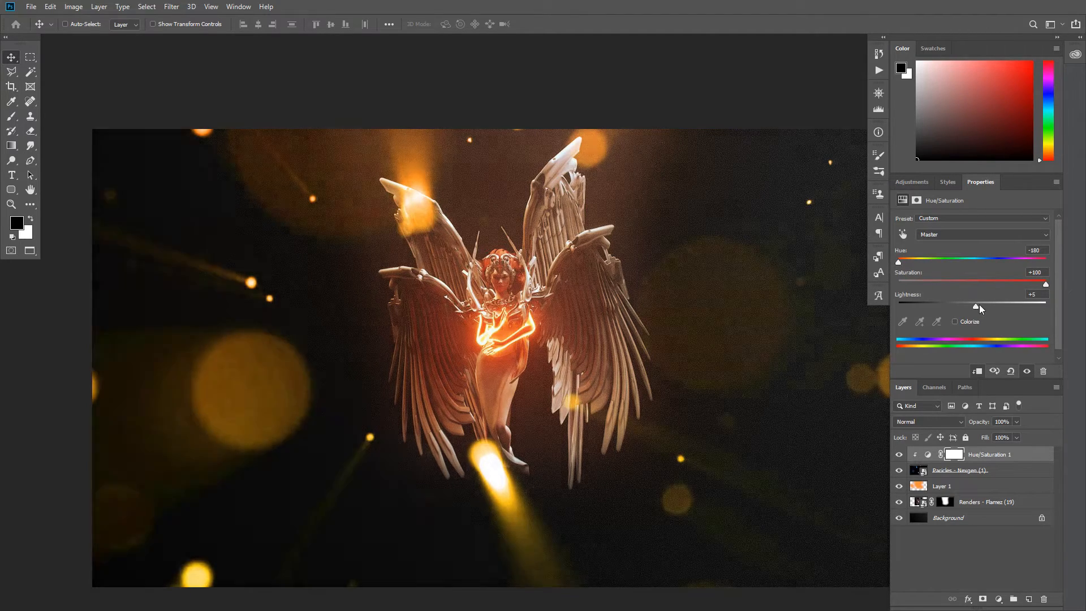
pyautogui.moveTo(980, 304); pyautogui.dragTo(945, 307)
pyautogui.moveTo(1047, 284); pyautogui.dragTo(962, 290)
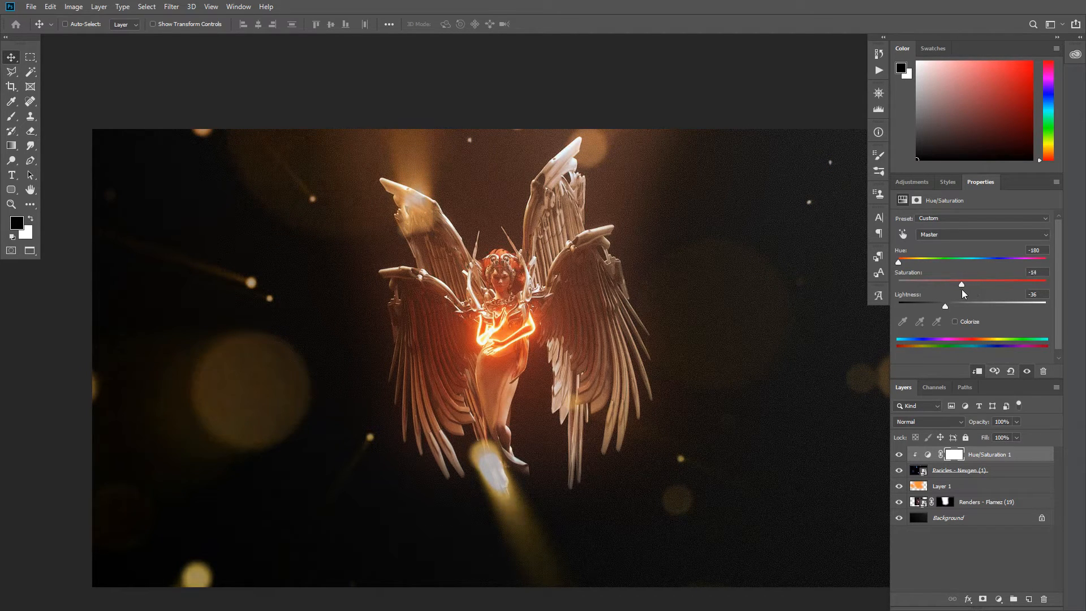
pyautogui.click(912, 182)
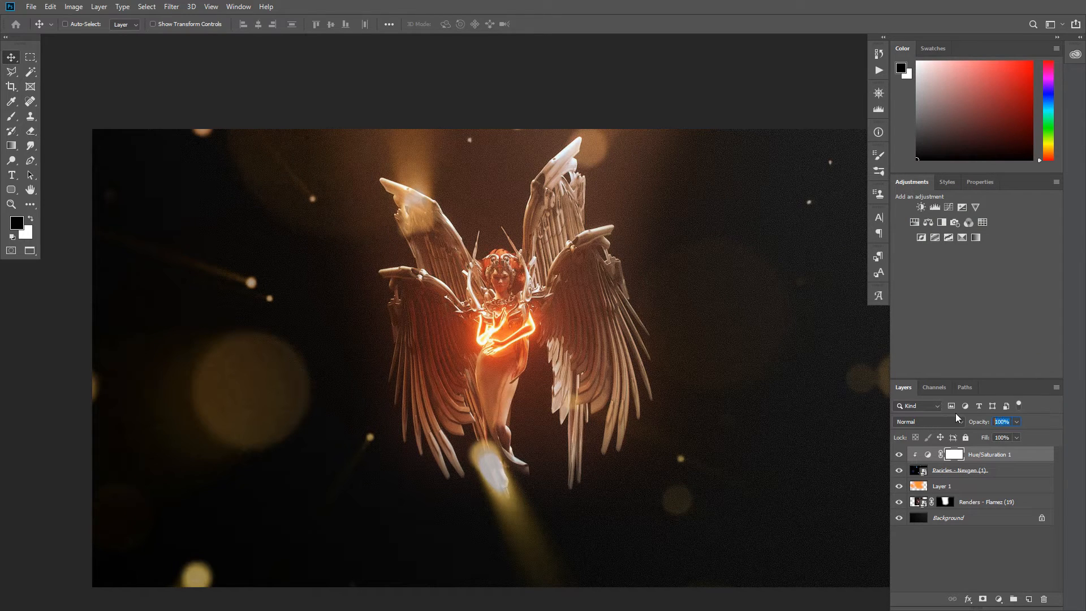
pyautogui.write('50')
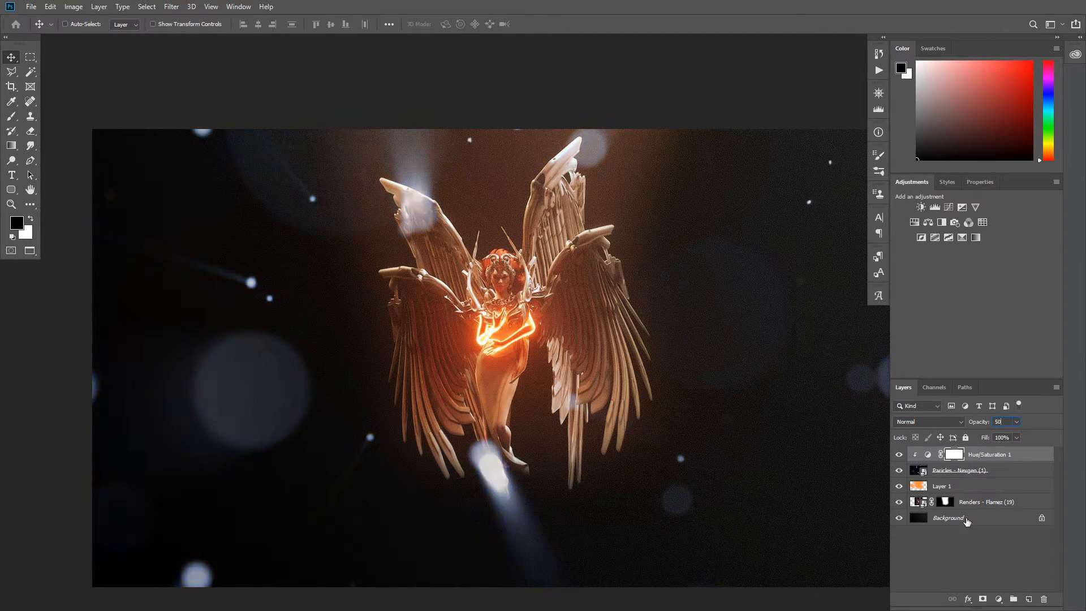
pyautogui.press('Escape')
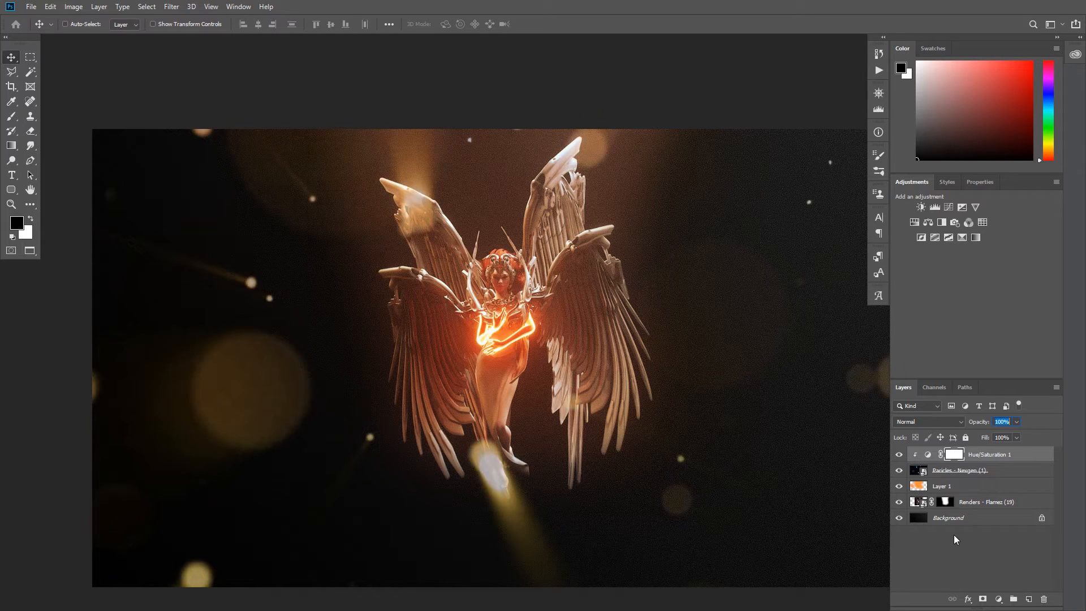
# Merge the particles layer with its Hue/Saturation adjustment and set the merged layer's blend mode to Linear Dodge (Add)
pyautogui.click(972, 473)
pyautogui.keyDown('shift'); pyautogui.click(985, 456); pyautogui.keyUp('shift')
pyautogui.hotkey('ctrl', 'e')
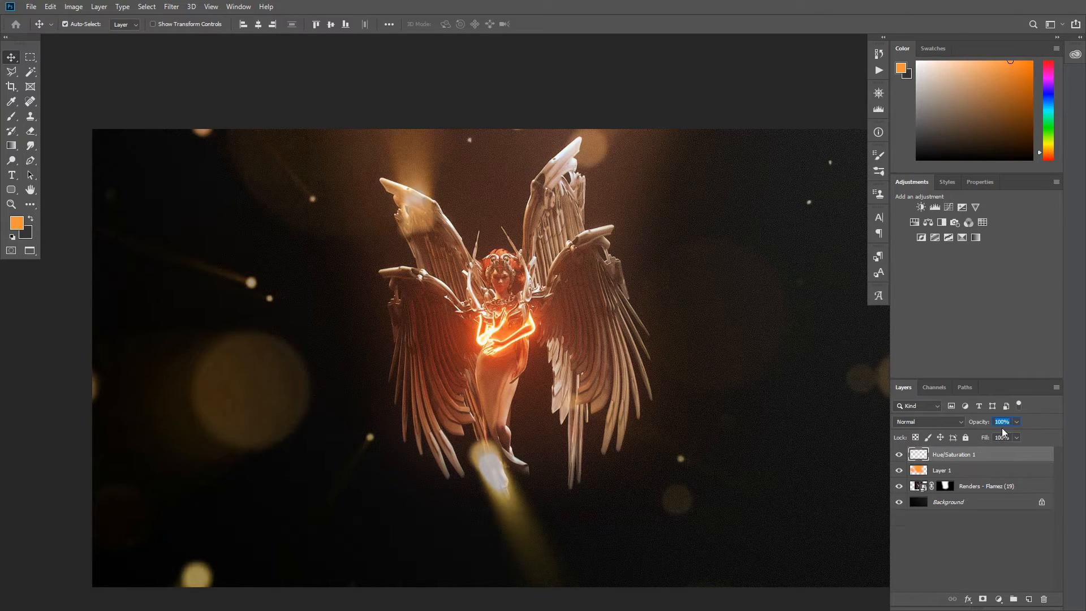
pyautogui.click(945, 424)
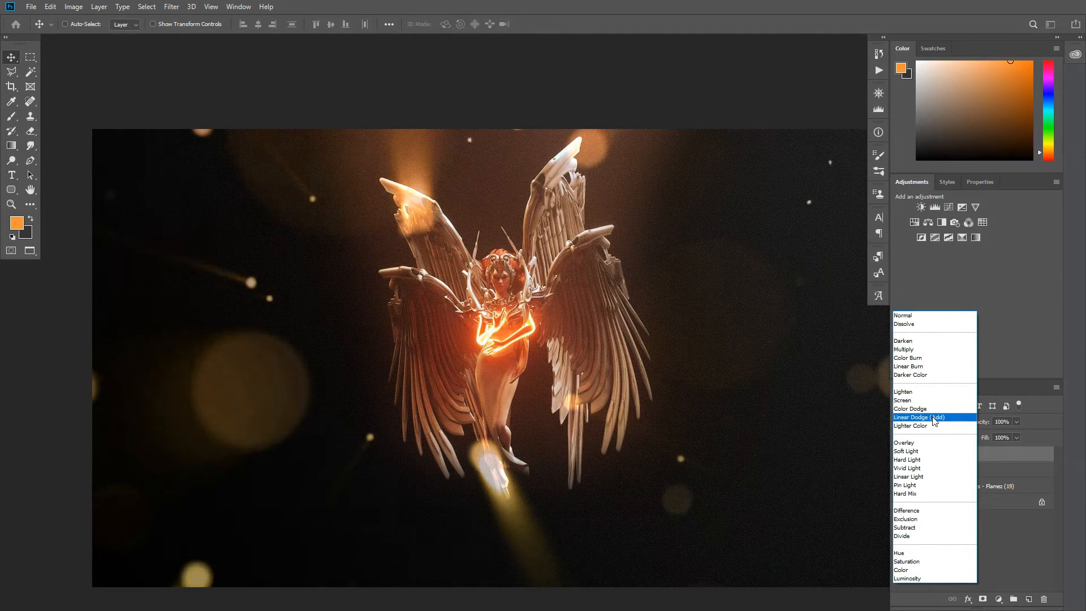
pyautogui.click(933, 418)
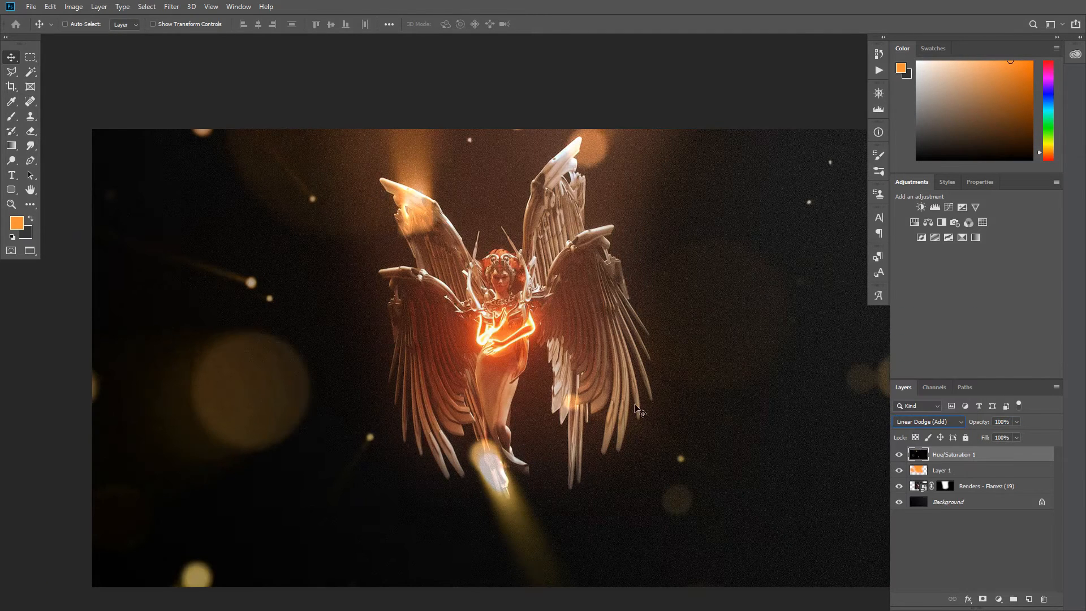
# Lower the opacity of the merged particles layer to 54%
pyautogui.scroll(-2, 543, 408)
pyautogui.scroll(2, 552, 409)
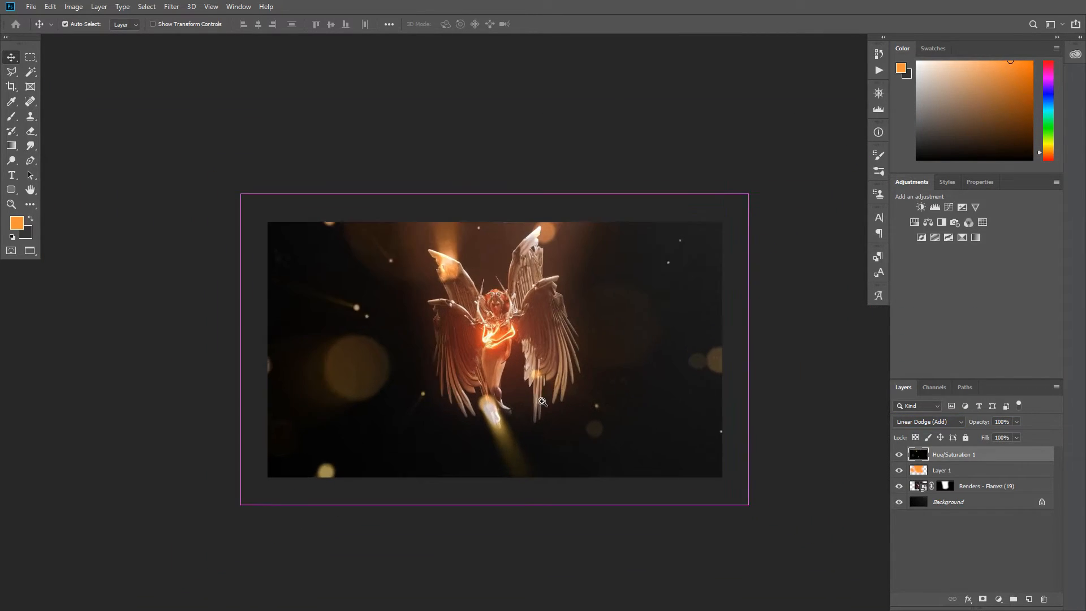
pyautogui.scroll(2, 447, 357)
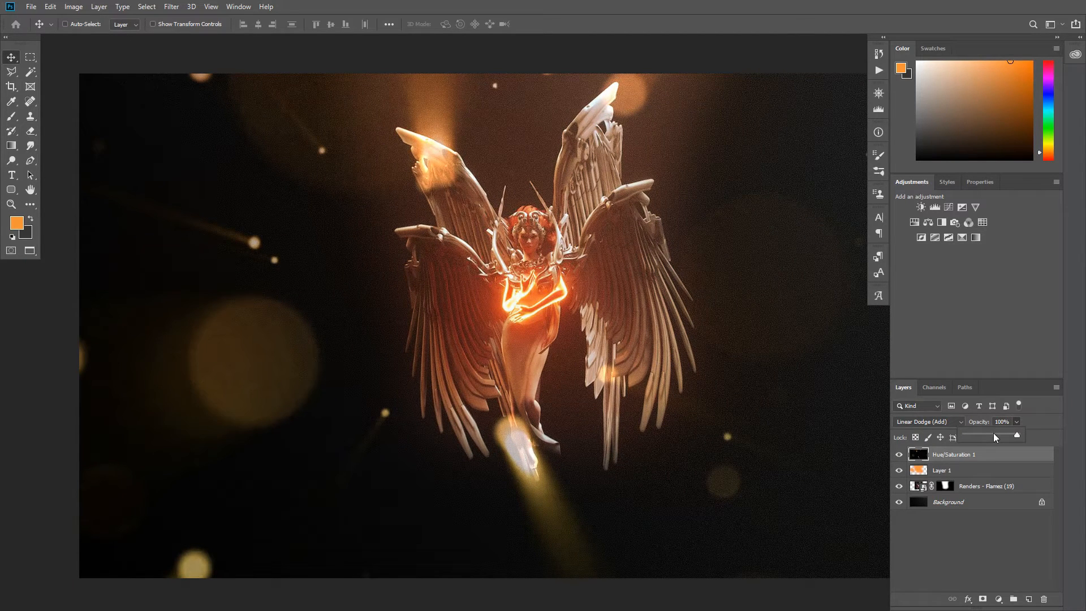
pyautogui.click(994, 435)
pyautogui.moveTo(690, 401); pyautogui.dragTo(672, 405)
pyautogui.moveTo(672, 405); pyautogui.dragTo(562, 408)
pyautogui.moveTo(402, 406); pyautogui.dragTo(426, 407)
pyautogui.moveTo(580, 444); pyautogui.dragTo(546, 468)
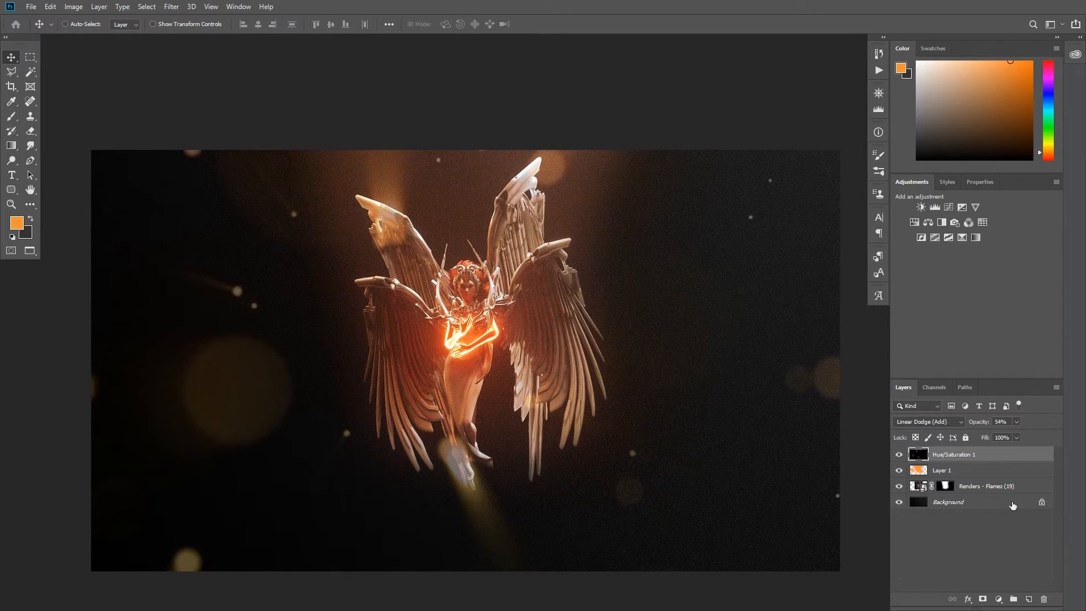
# Move the winged figure render together with its orange paint layer slightly upward so the wing tips pass the canvas edge
pyautogui.click(977, 486)
pyautogui.keyDown('shift'); pyautogui.click(976, 471); pyautogui.keyUp('shift')
pyautogui.moveTo(403, 439); pyautogui.dragTo(441, 390)
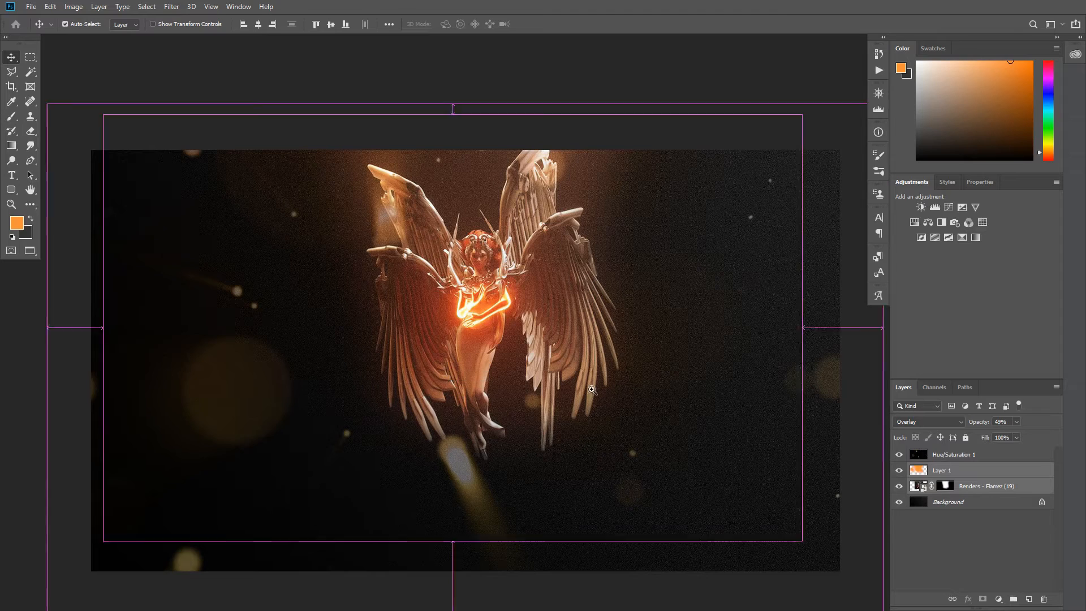
pyautogui.moveTo(583, 399); pyautogui.dragTo(528, 389)
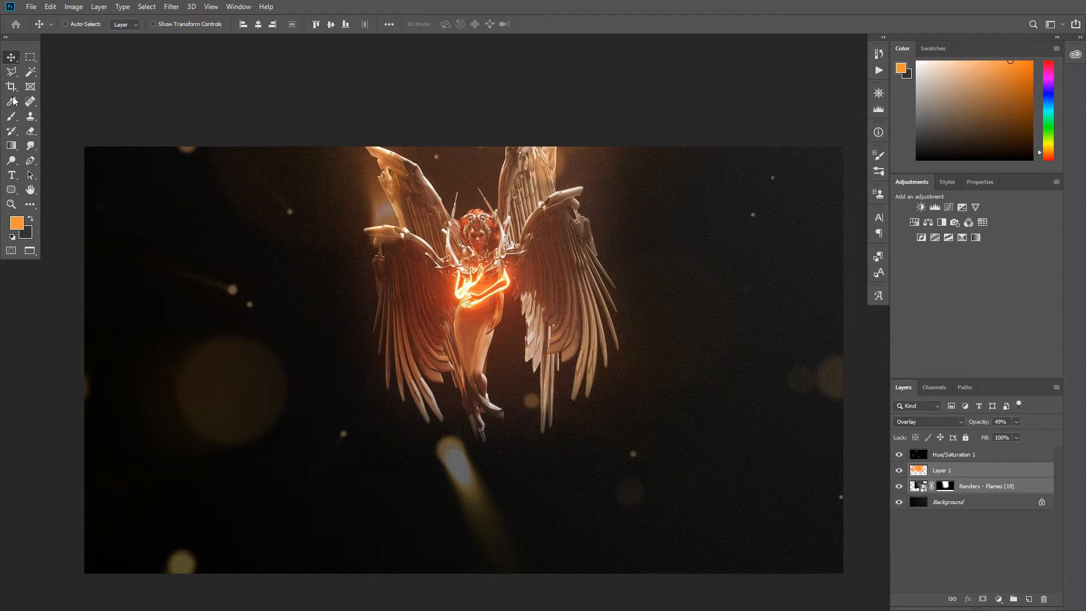
pyautogui.moveTo(502, 141); pyautogui.dragTo(487, 165)
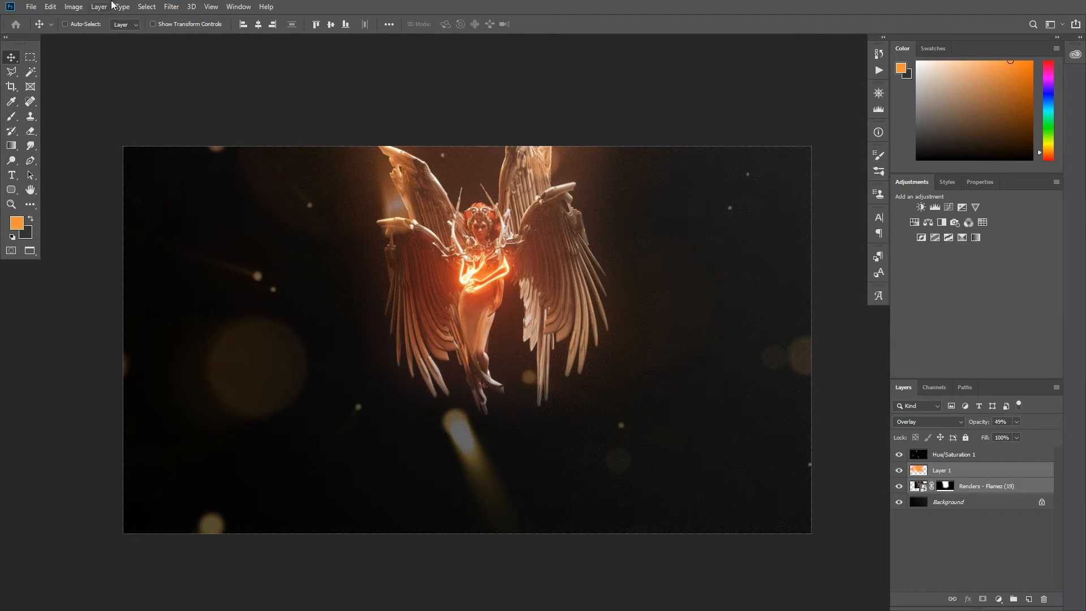
# Add two separate text layers over the figure reading "Fire ball" and "text turtorial"
pyautogui.click(358, 310)
pyautogui.write('Fire ball')
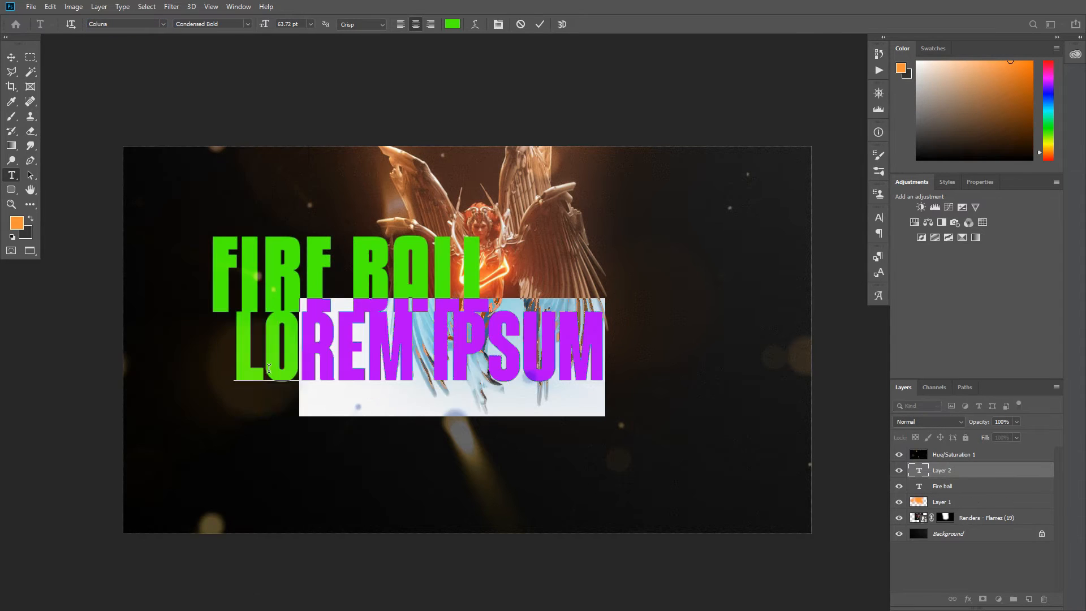
pyautogui.write('text turtorial')
# Recolour both text layers white and hide the "text turtorial" layer
pyautogui.press('d')
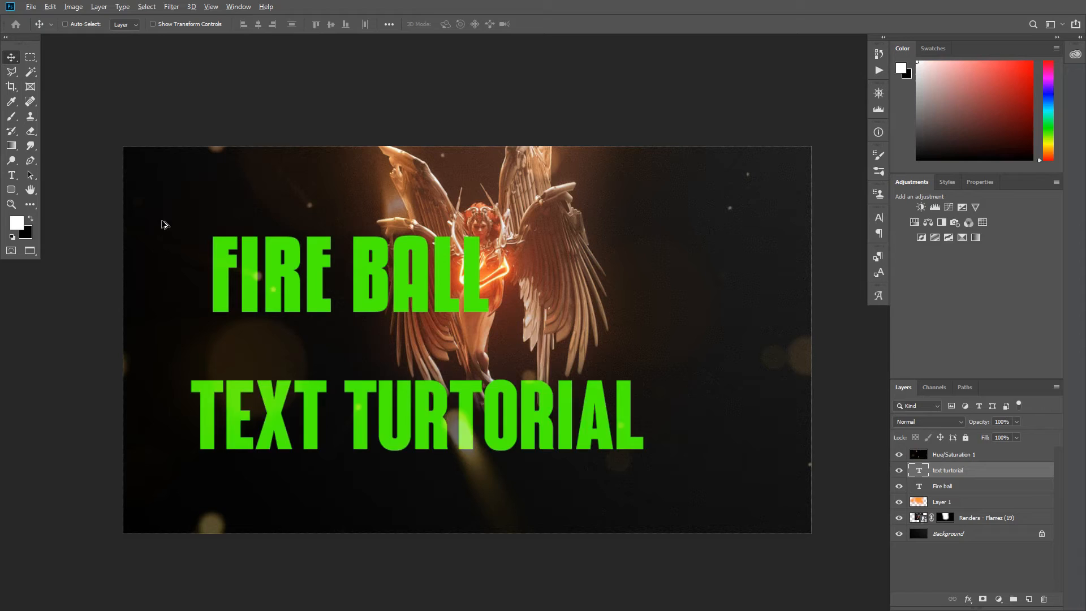
pyautogui.hotkey('alt', 'BackSpace')
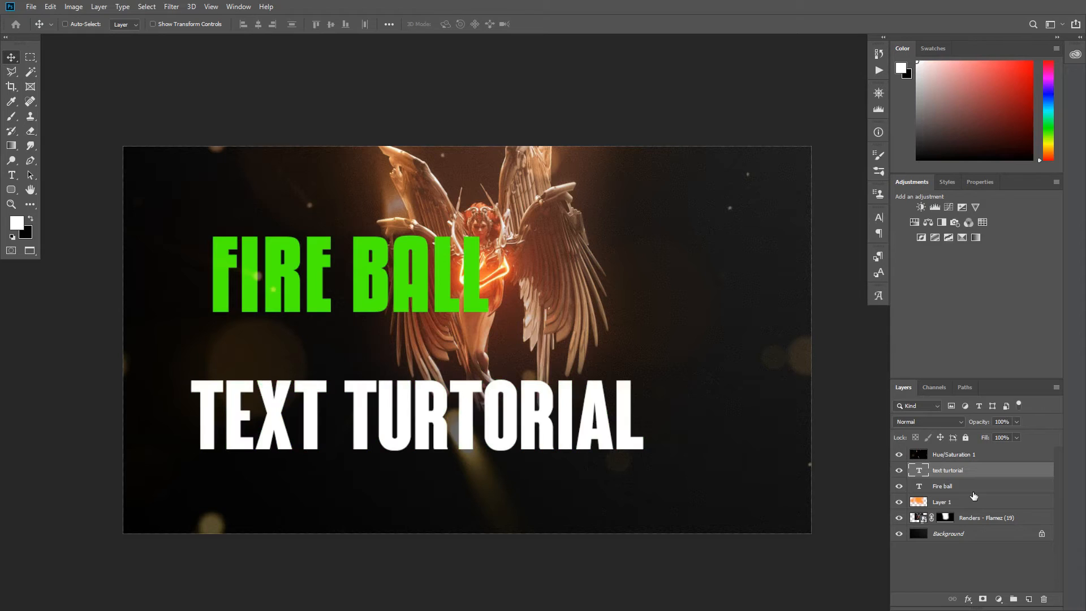
pyautogui.hotkey('alt', '[')
pyautogui.hotkey('alt', 'BackSpace')
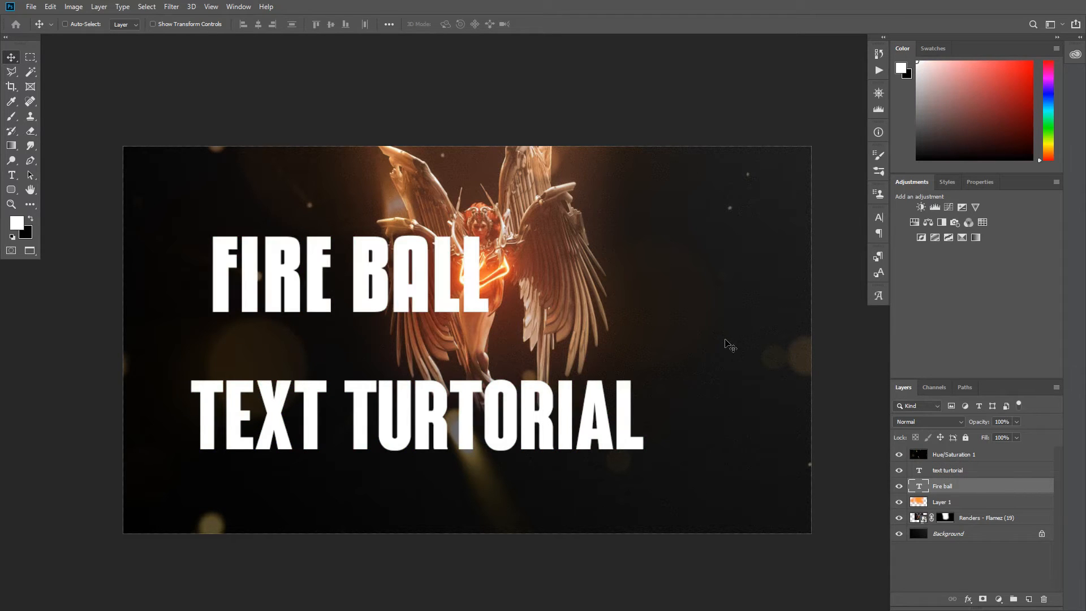
pyautogui.click(900, 471)
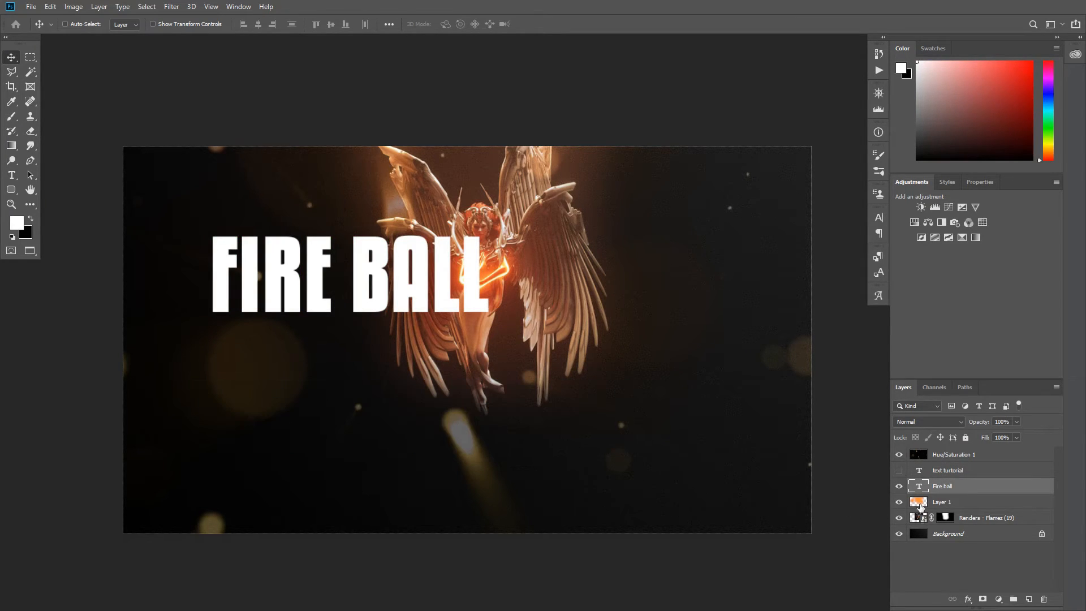
# Place the "Fire ball" text layer above the "text turtorial" layer and centre the lettering below the winged figure's feet
pyautogui.moveTo(950, 479); pyautogui.dragTo(949, 471)
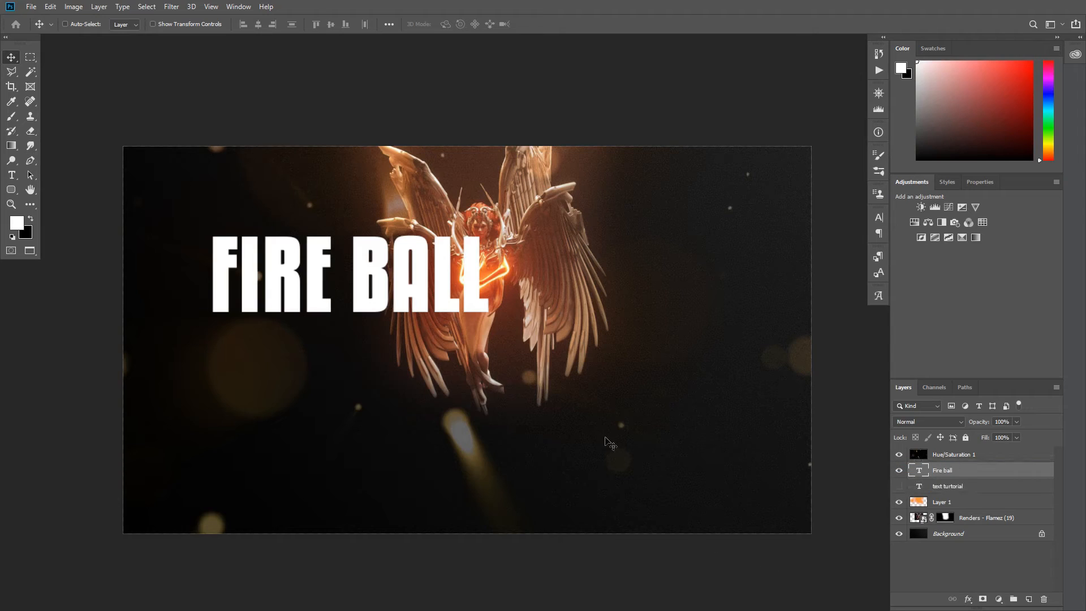
pyautogui.moveTo(335, 280); pyautogui.dragTo(450, 462)
pyautogui.scroll(2, 453, 470)
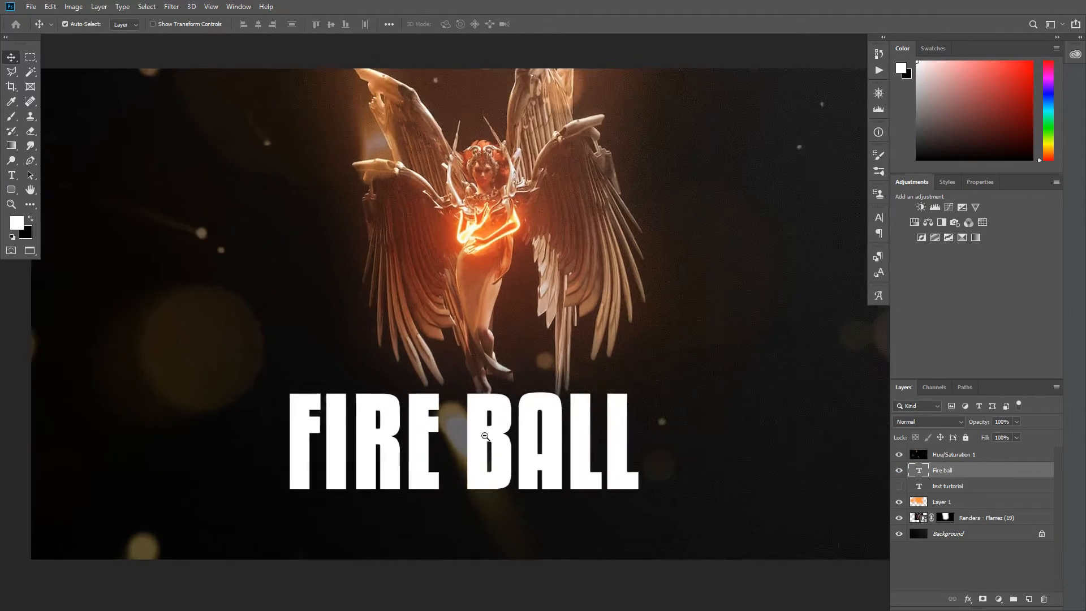
pyautogui.moveTo(516, 438); pyautogui.dragTo(518, 395)
pyautogui.moveTo(479, 426); pyautogui.dragTo(455, 455)
pyautogui.moveTo(407, 419); pyautogui.dragTo(470, 423)
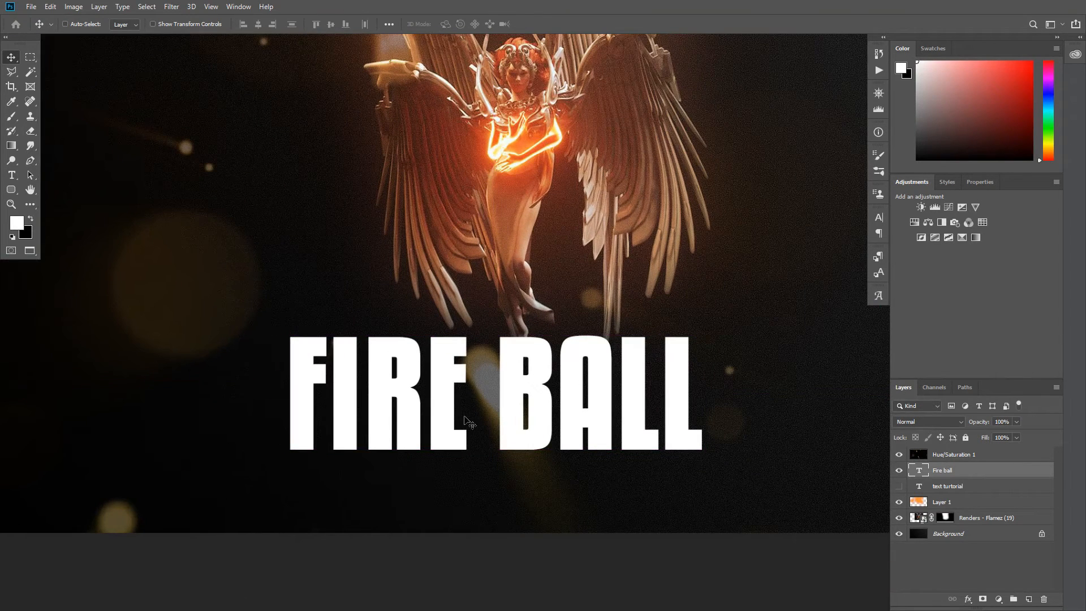
# Apply the preset flame style with inner glow, satin, pattern overlay and outer glow to the "Fire ball" text
pyautogui.click(947, 182)
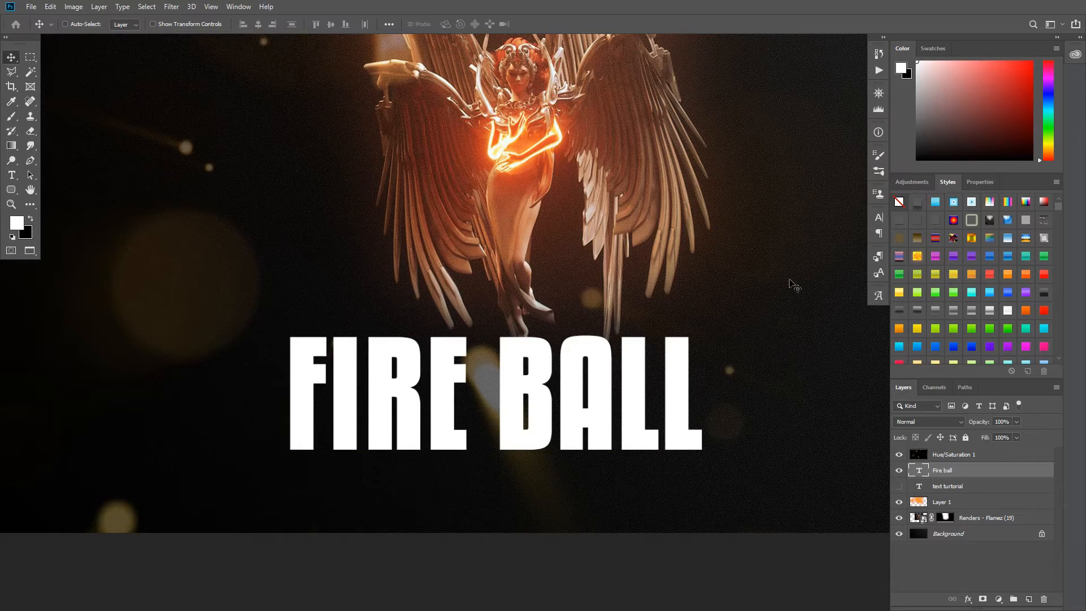
pyautogui.click(918, 256)
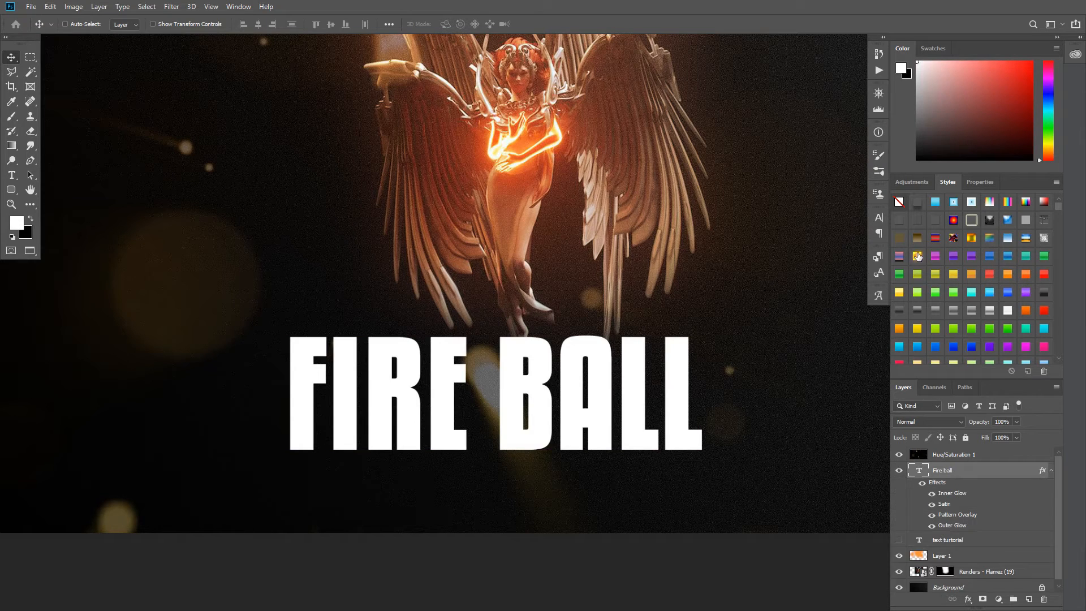
pyautogui.moveTo(406, 376); pyautogui.dragTo(453, 420)
pyautogui.moveTo(535, 430); pyautogui.dragTo(548, 413)
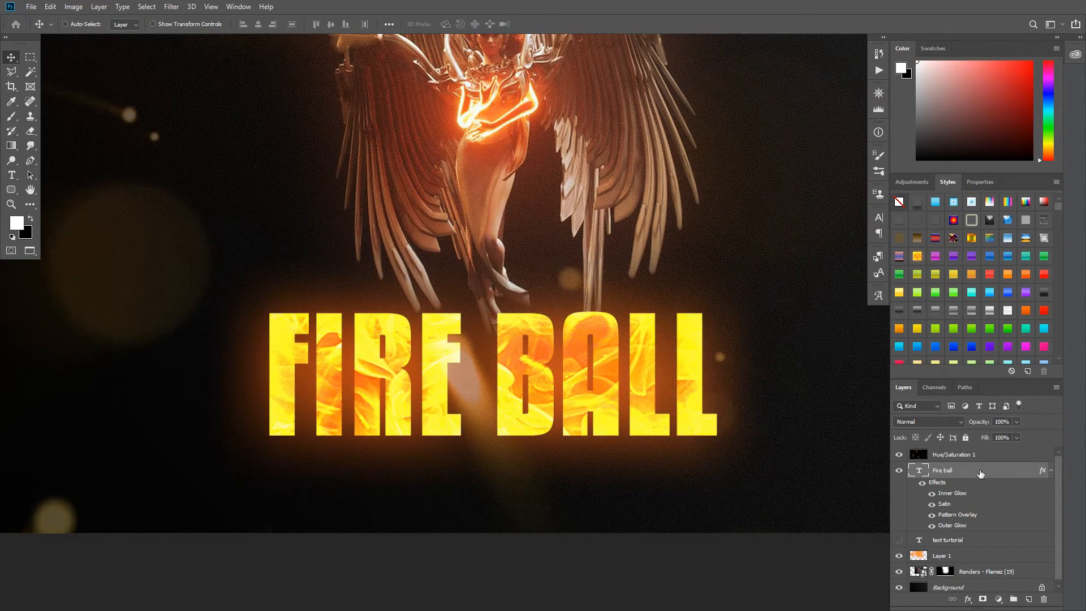
# Reduce the Pattern Overlay scale in the "Fire ball" layer style for finer flames, and go through its Outer Glow and Inner Glow settings
pyautogui.doubleClick(989, 502)
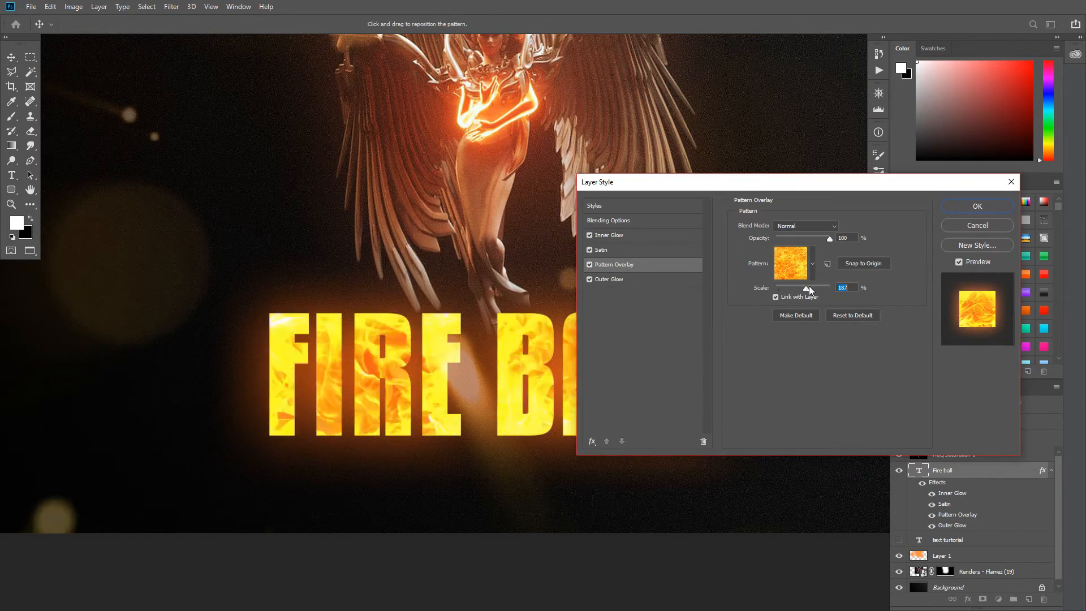
pyautogui.click(668, 278)
pyautogui.click(667, 238)
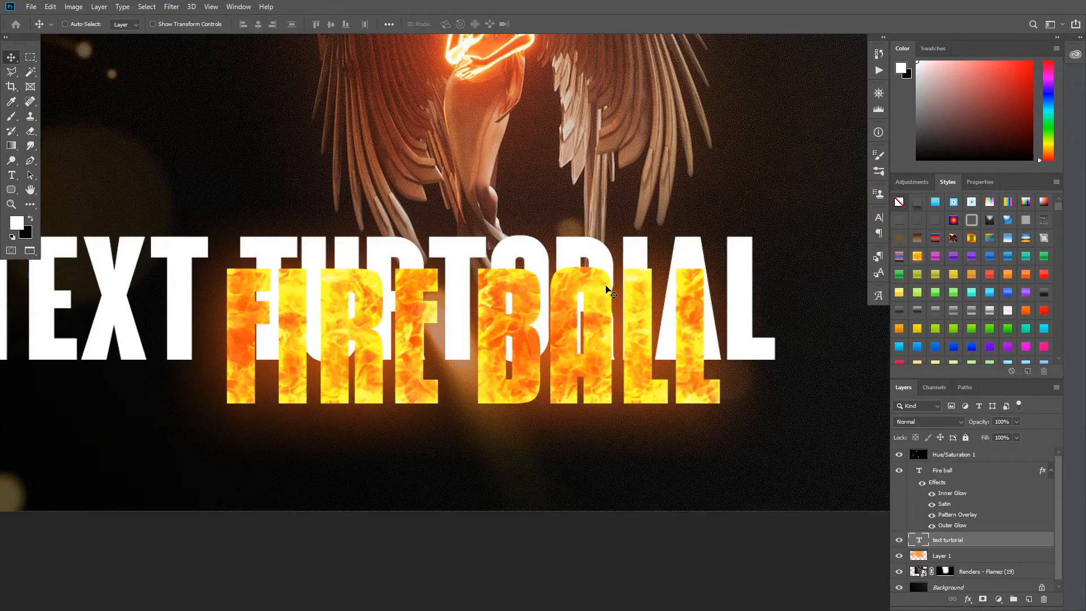
# Show the "text turtorial" layer, scale it down to 29.64% and centre it just beneath the "Fire ball" lettering
pyautogui.moveTo(610, 292); pyautogui.dragTo(687, 421)
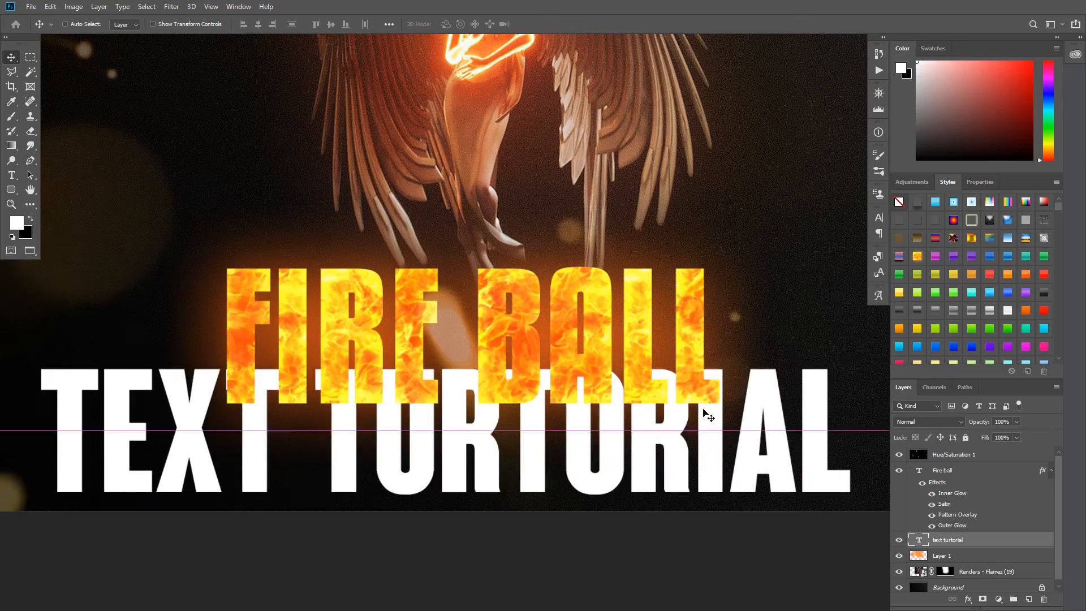
pyautogui.hotkey('ctrl', 't')
pyautogui.moveTo(832, 366); pyautogui.dragTo(623, 444)
pyautogui.scroll(5, 523, 450)
pyautogui.moveTo(522, 451); pyautogui.dragTo(628, 448)
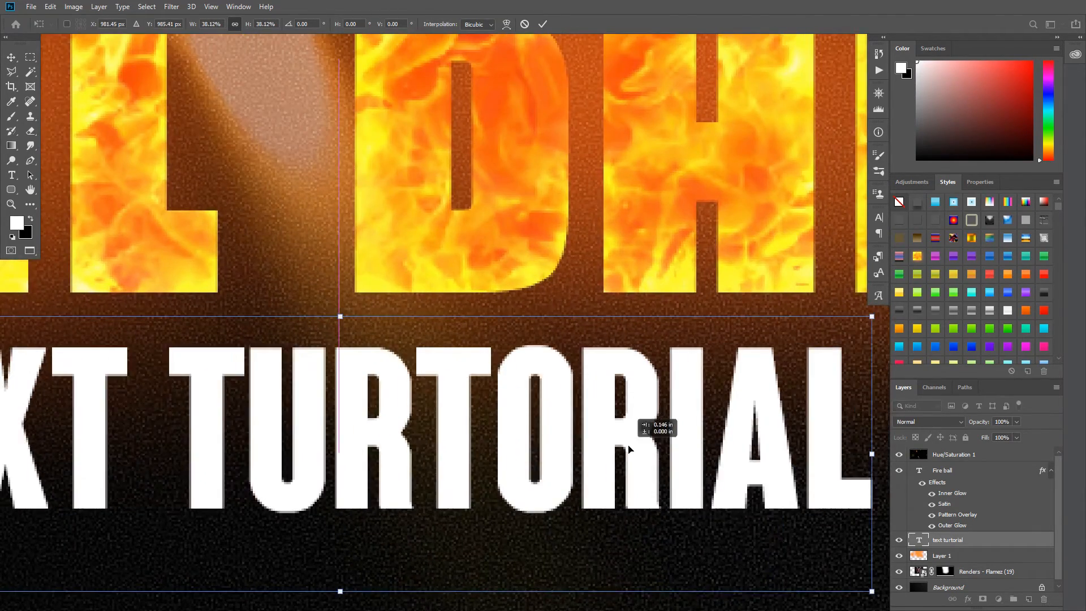
pyautogui.moveTo(637, 384); pyautogui.dragTo(578, 412)
pyautogui.moveTo(700, 360); pyautogui.dragTo(670, 371)
pyautogui.scroll(3, 557, 392)
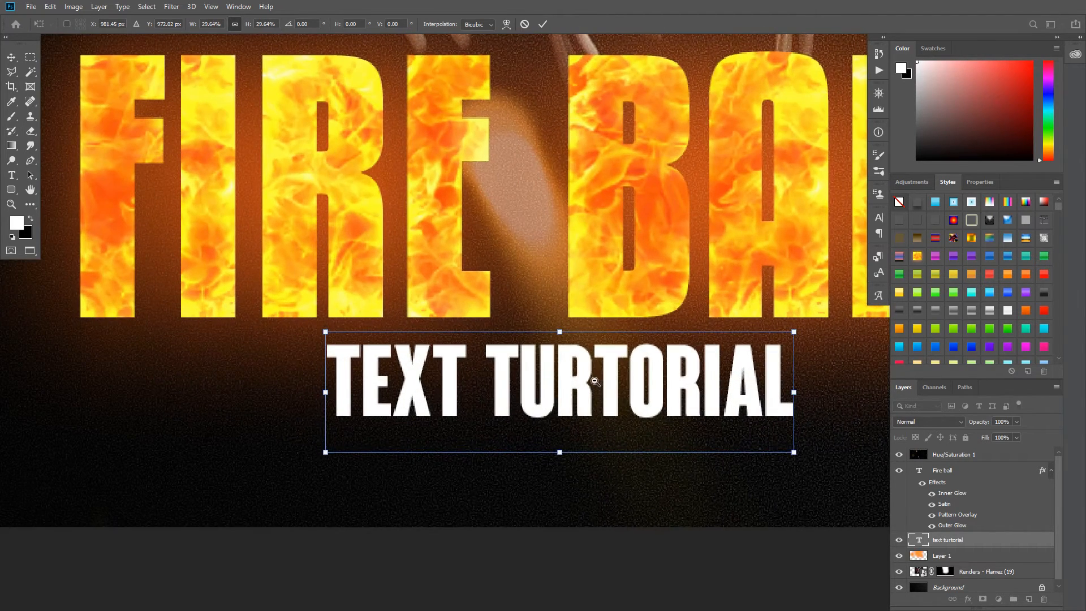
pyautogui.press('Return')
pyautogui.moveTo(595, 384); pyautogui.dragTo(503, 359)
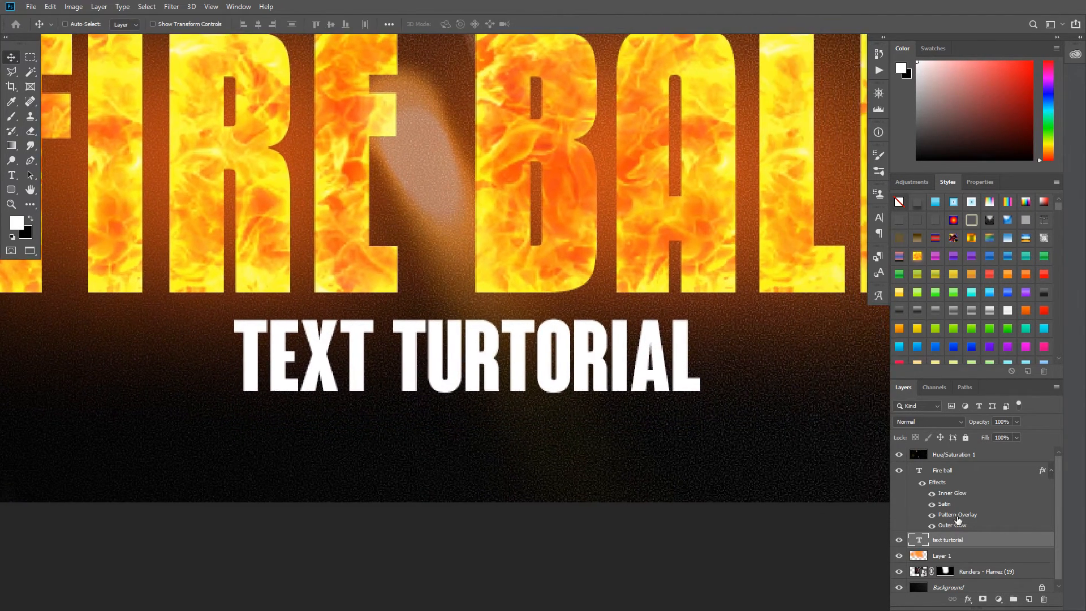
# Rasterize the "text turtorial" layer and outline its letter selection on a new layer with an 8 px white outside stroke
pyautogui.rightClick(984, 540)
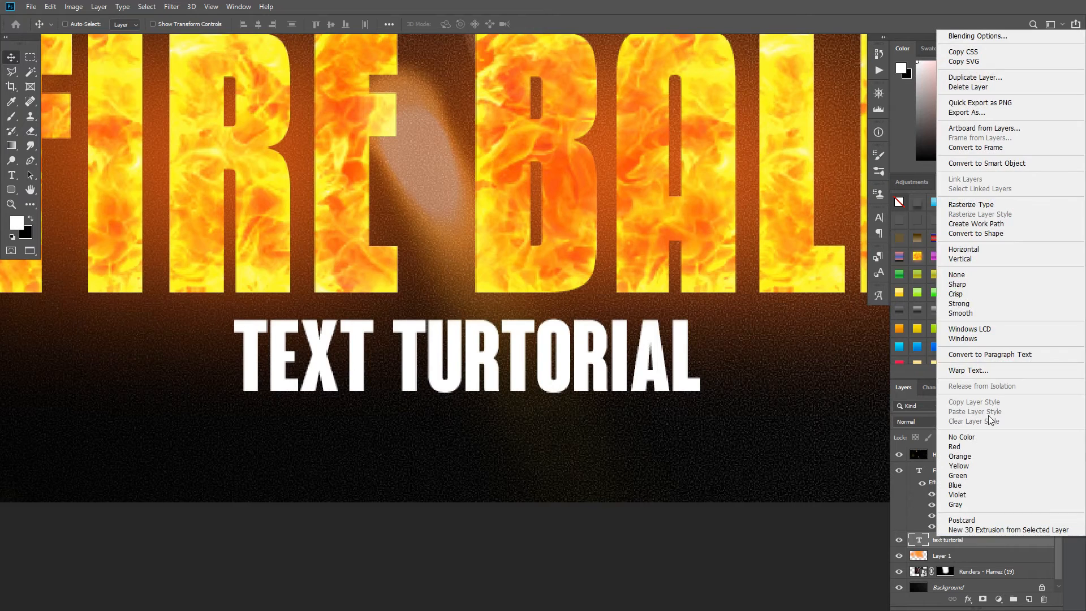
pyautogui.click(988, 204)
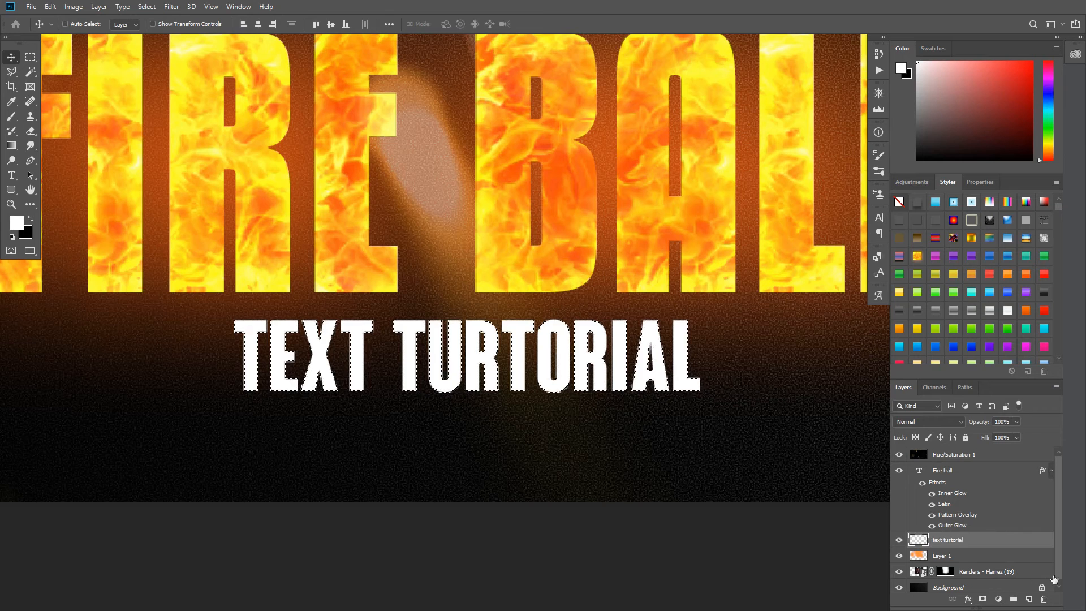
pyautogui.click(1031, 601)
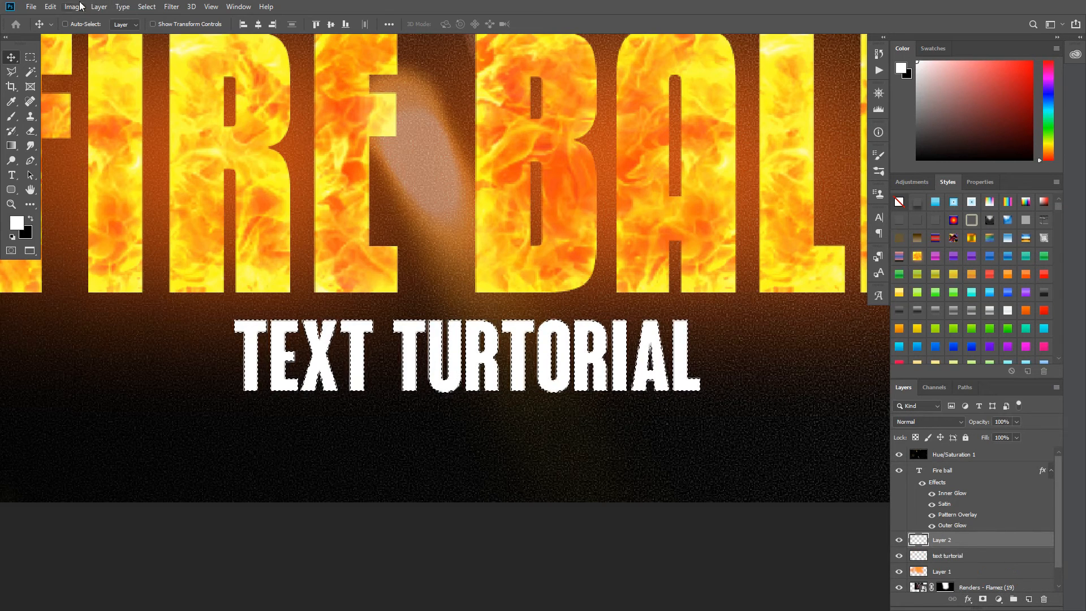
pyautogui.click(50, 7)
pyautogui.click(69, 195)
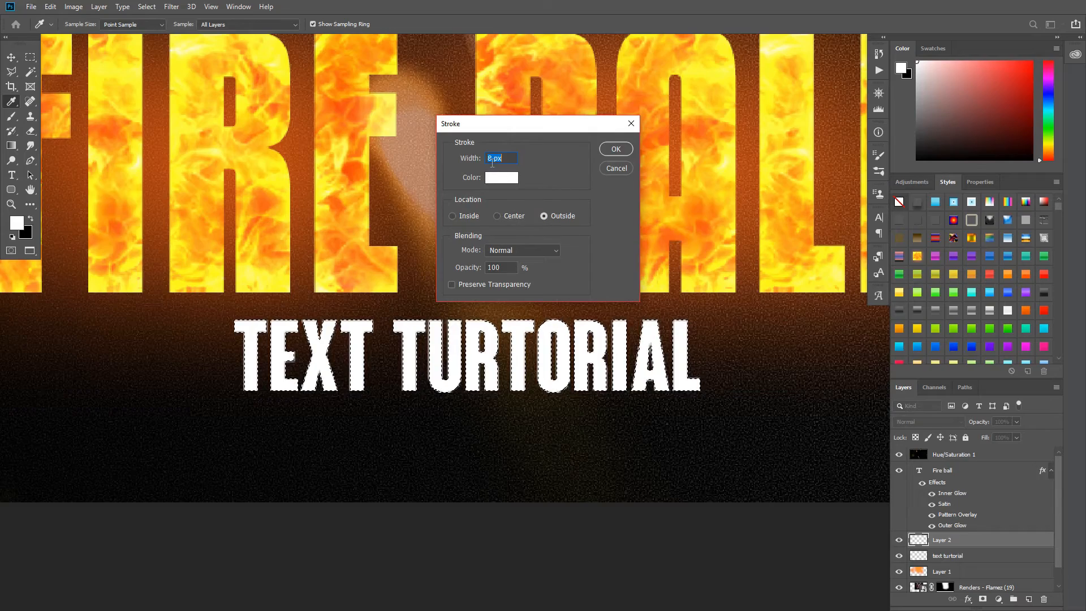
pyautogui.click(616, 149)
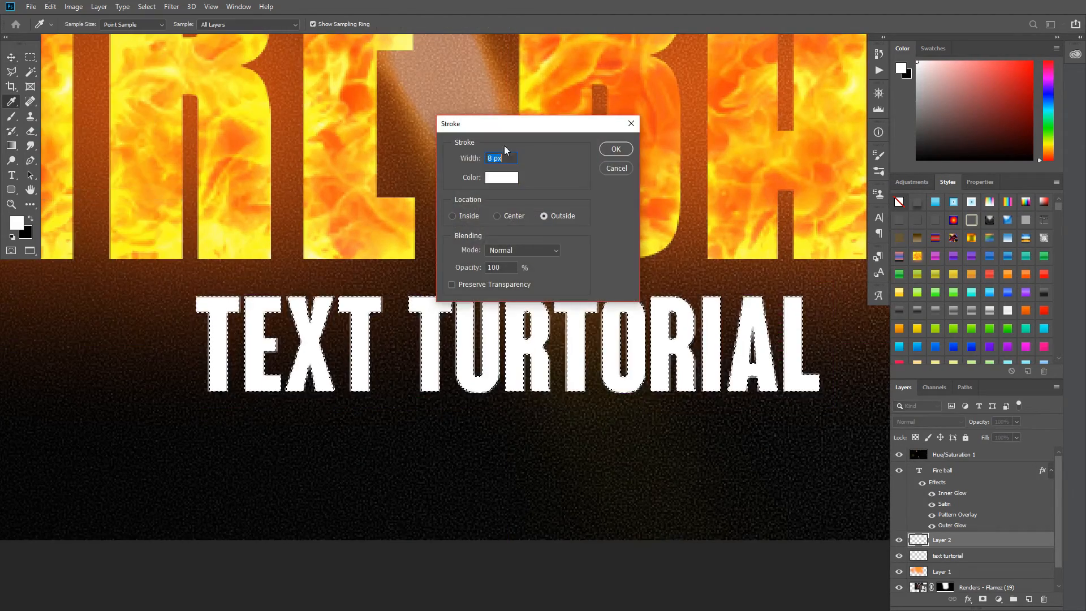
pyautogui.press('Return')
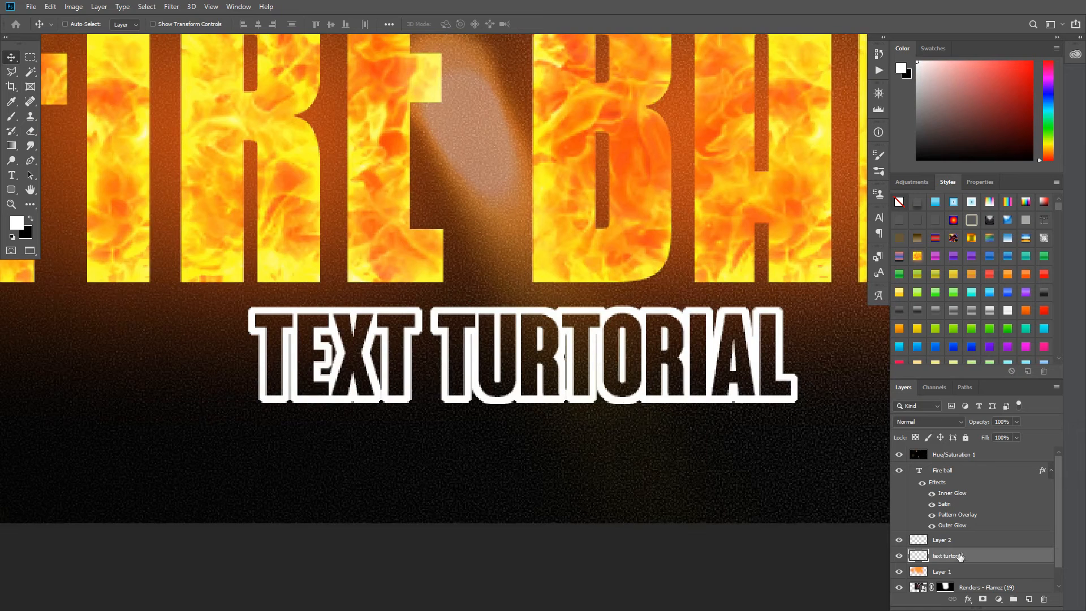
# Delete the filled "text turtorial" layer and apply the preset flame style to the remaining outline layer
pyautogui.hotkey('ctrl', 'e')
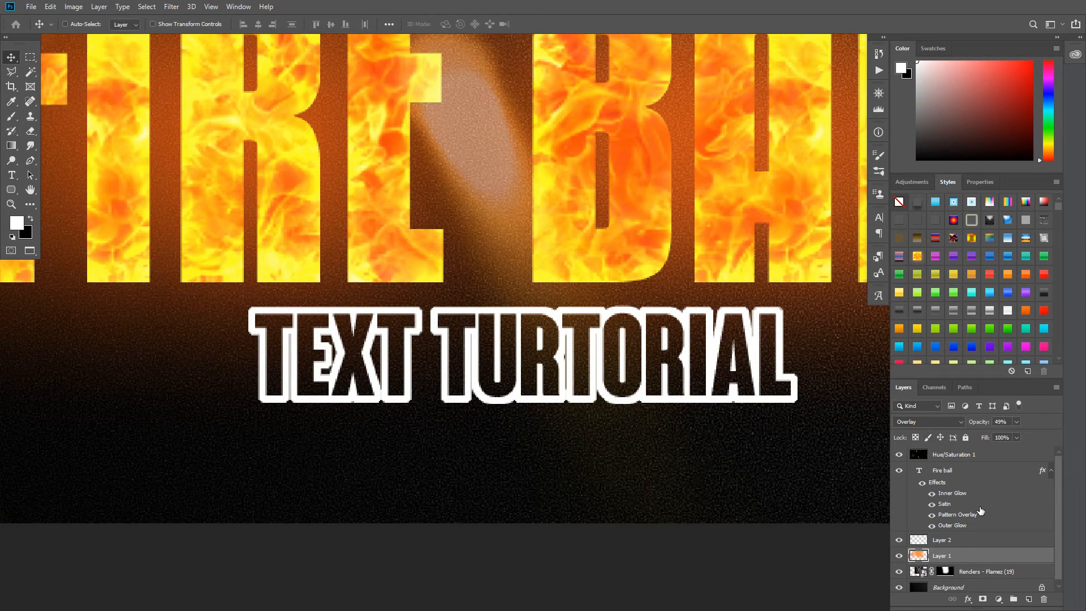
pyautogui.hotkey('alt', ']')
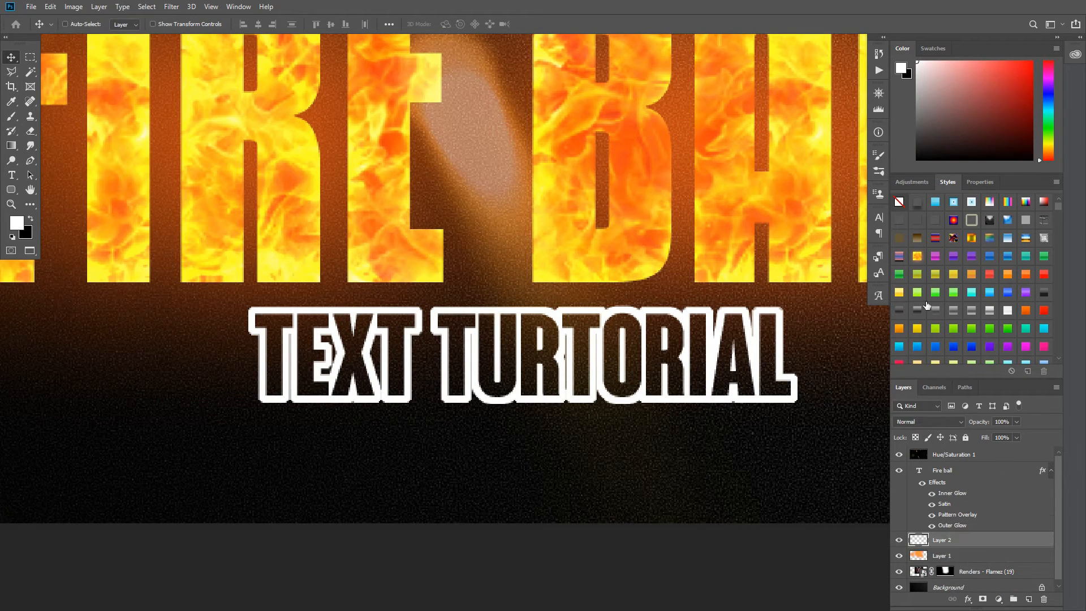
pyautogui.click(921, 261)
pyautogui.moveTo(564, 317); pyautogui.dragTo(585, 330)
pyautogui.moveTo(608, 375)
pyautogui.mouseDown()
pyautogui.moveTo(593, 382)
pyautogui.moveTo(599, 373)
pyautogui.mouseUp()
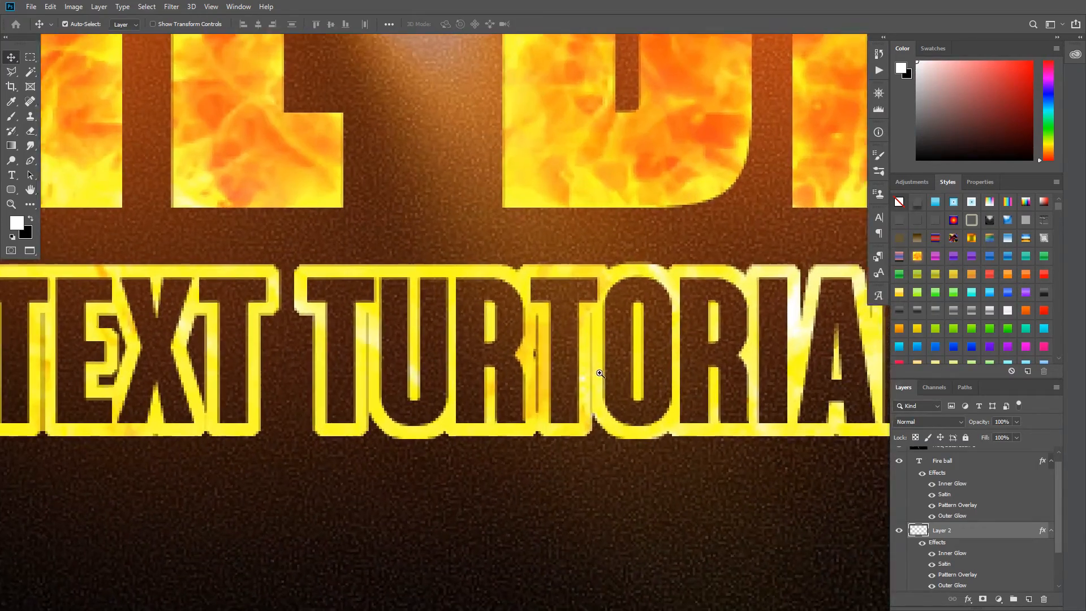
pyautogui.moveTo(629, 334); pyautogui.dragTo(714, 383)
pyautogui.scroll(1, 1040, 528)
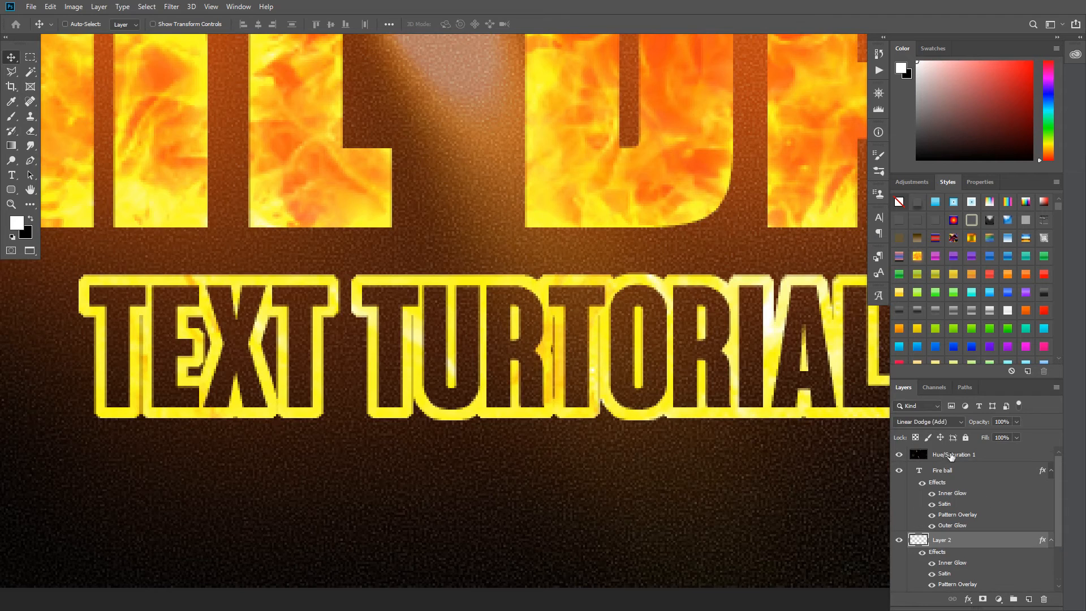
# Distort the "text turtorial" outline layer with the Displace filter at horizontal and vertical scale 10, using Stretch To Fit and Repeat Edge Pixels
pyautogui.click(951, 456)
pyautogui.click(949, 539)
pyautogui.moveTo(747, 388); pyautogui.dragTo(715, 407)
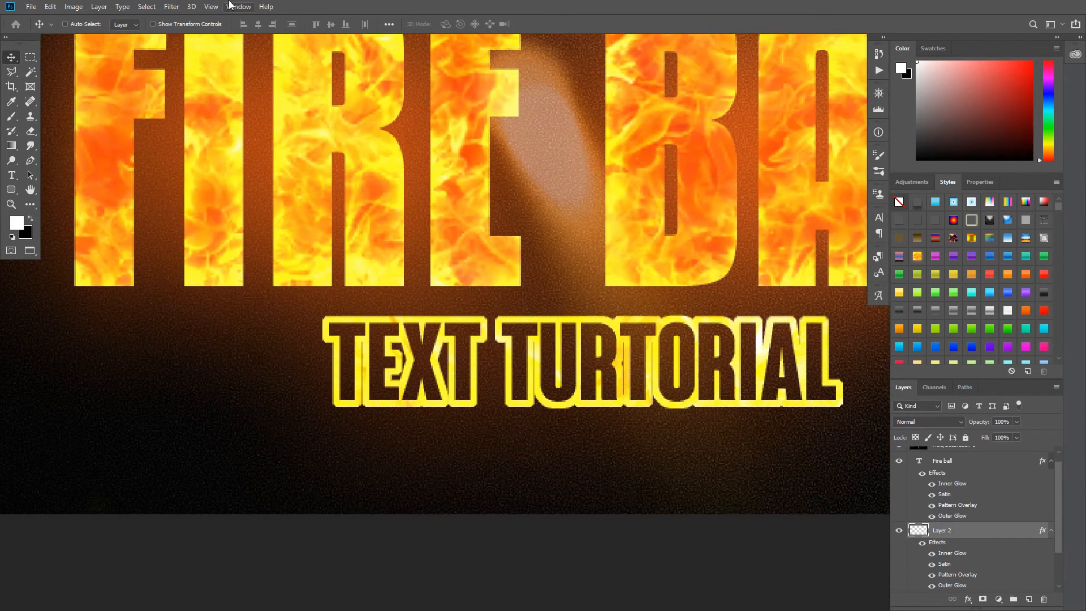
pyautogui.click(179, 6)
pyautogui.moveTo(184, 155)
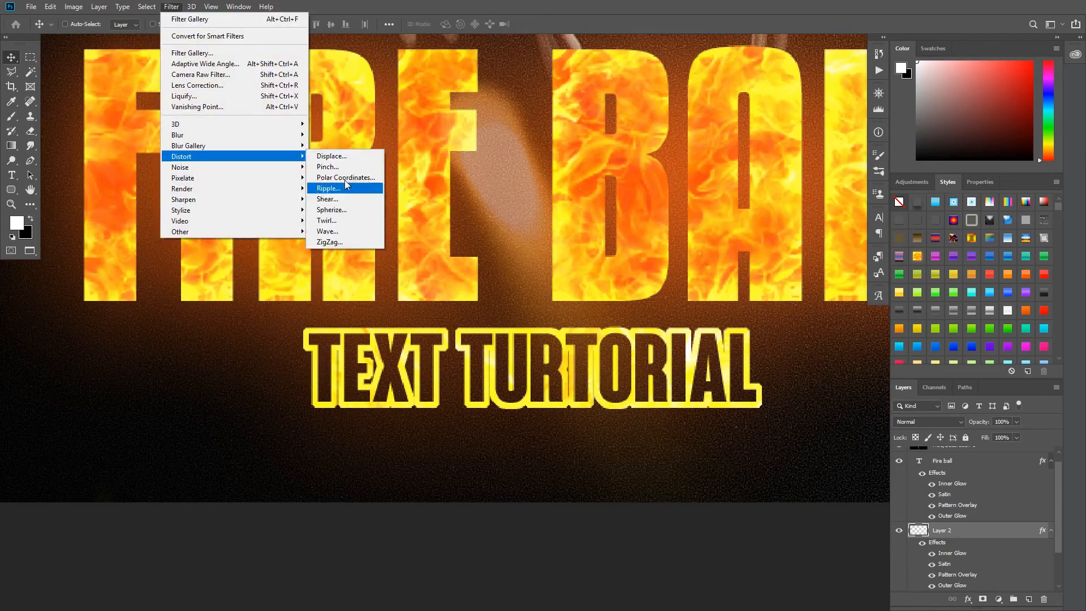
pyautogui.click(333, 156)
pyautogui.press('Return')
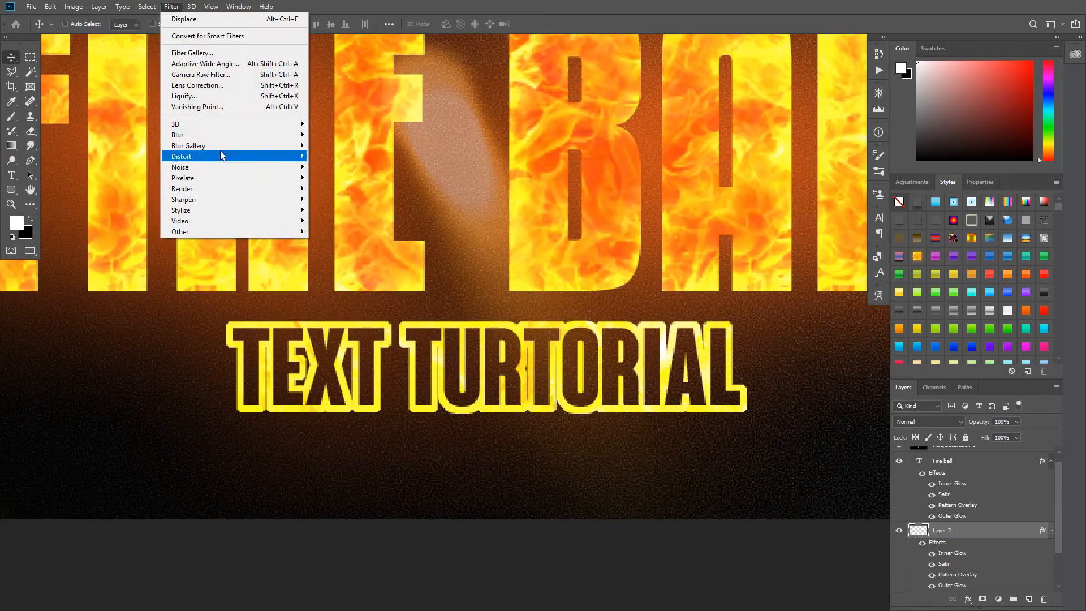
pyautogui.click(333, 154)
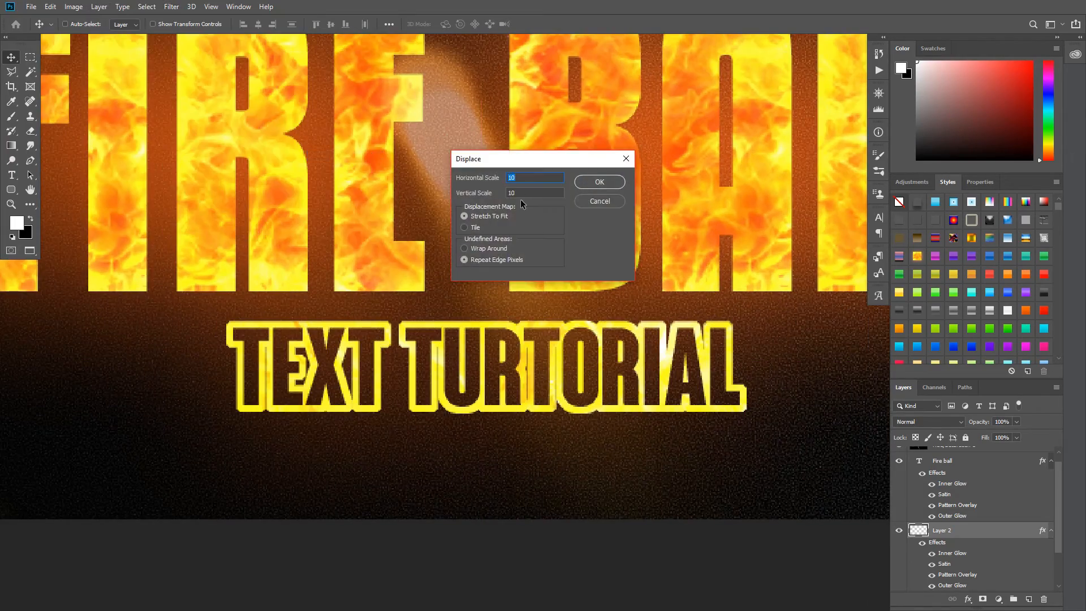
pyautogui.press('Return')
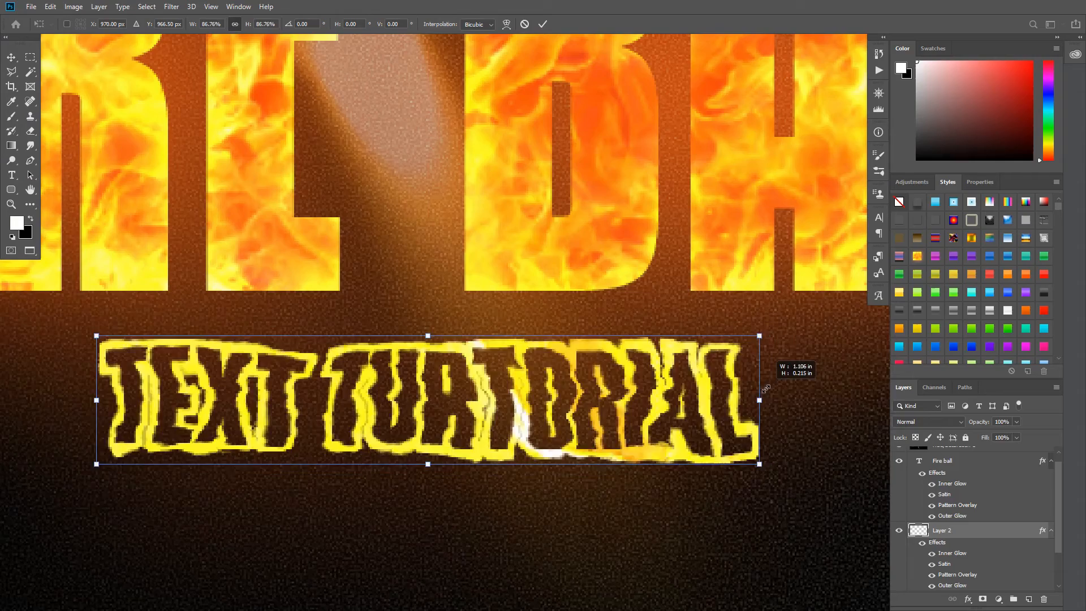
# Scale down the distorted "text turtorial" outline and position it centred beneath "Fire ball"
pyautogui.moveTo(759, 380); pyautogui.dragTo(734, 408)
pyautogui.press('Return')
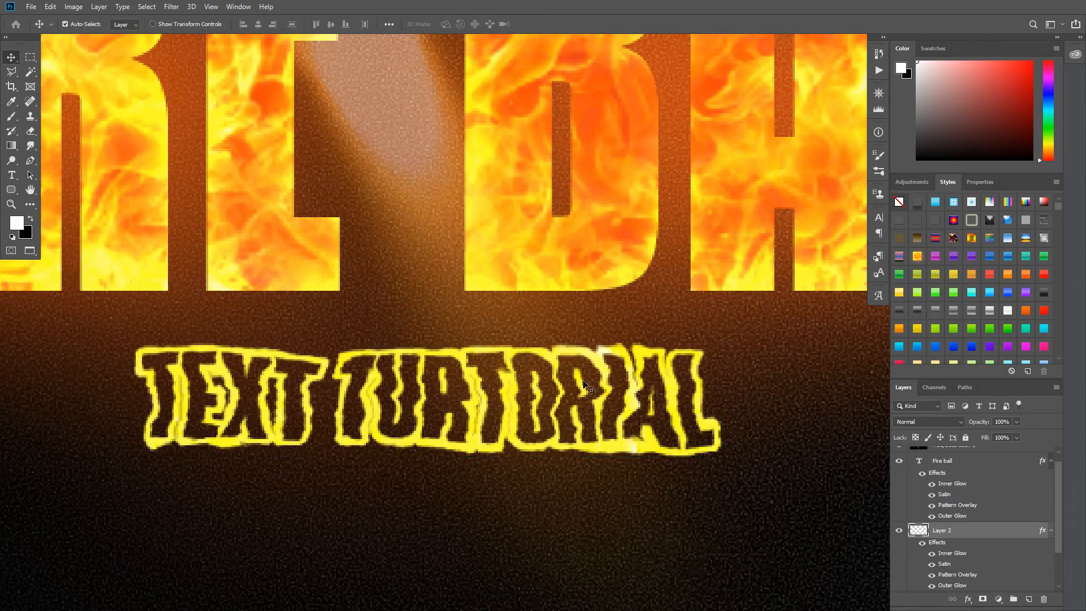
pyautogui.moveTo(584, 382); pyautogui.dragTo(644, 362)
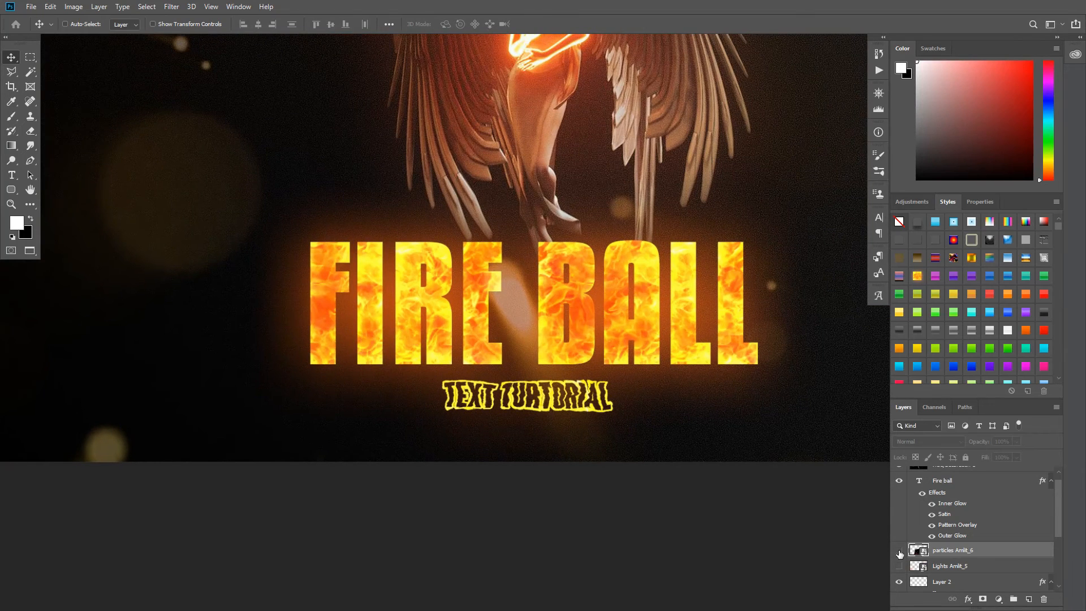
# Show the "particles Amlit_6" layer and set its blend mode to Linear Dodge (Add)
pyautogui.click(900, 550)
pyautogui.hotkey('ctrl', '-')
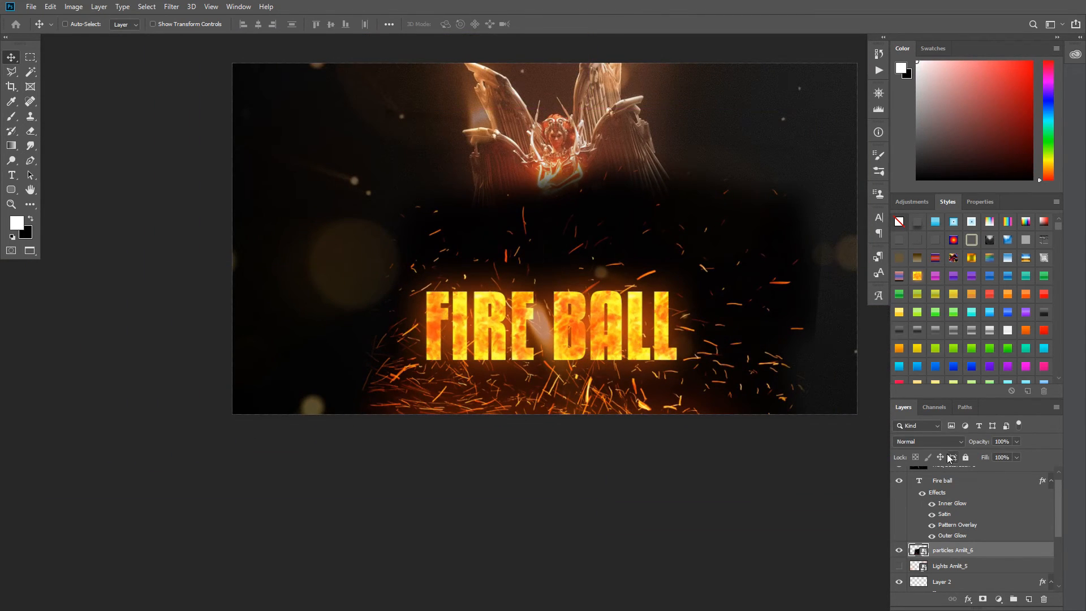
pyautogui.click(930, 442)
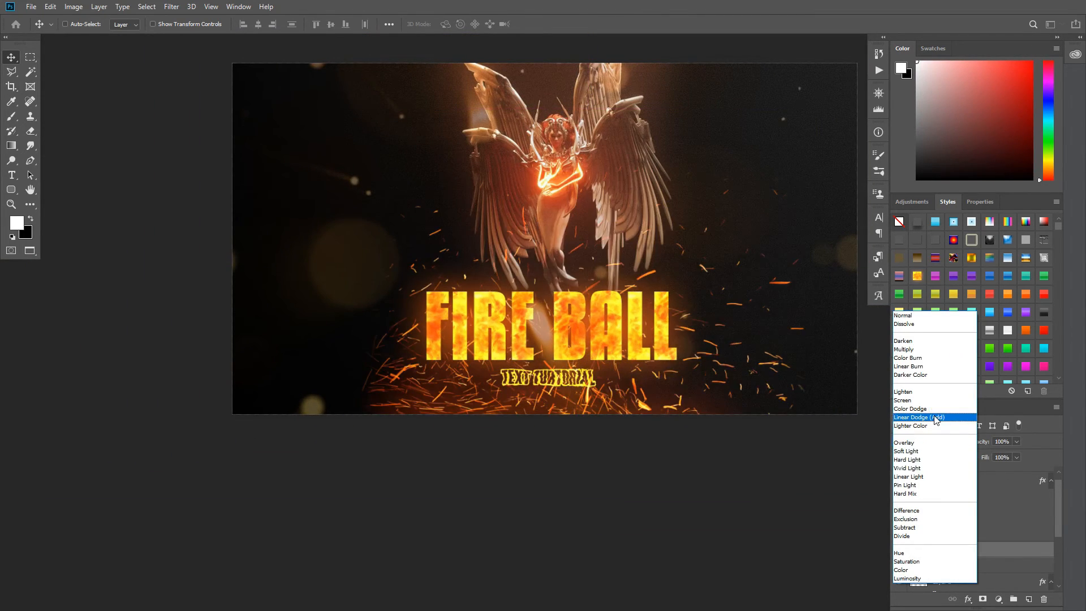
pyautogui.click(935, 418)
# Rotate the "particles Amlit_6" sparks to -24.53° and duplicate the layer to cover both lower sides of the canvas
pyautogui.moveTo(716, 418)
pyautogui.mouseDown()
pyautogui.moveTo(748, 418)
pyautogui.moveTo(730, 470)
pyautogui.moveTo(698, 453)
pyautogui.mouseUp()
pyautogui.hotkey('ctrl', 't')
pyautogui.moveTo(704, 361); pyautogui.dragTo(618, 400)
pyautogui.moveTo(709, 273); pyautogui.dragTo(653, 240)
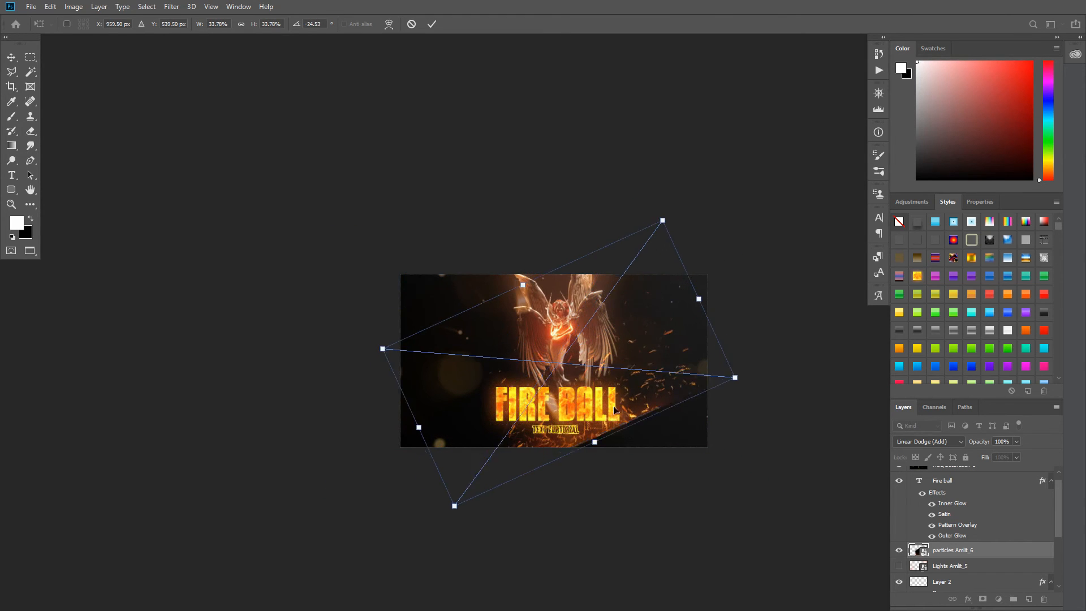
pyautogui.moveTo(575, 392); pyautogui.dragTo(382, 440)
pyautogui.press('Return')
# Rotate the duplicated particles layer to 35.47° and shift it inward from the canvas's lower-left corner
pyautogui.scroll(2, 672, 447)
pyautogui.hotkey('ctrl', 't')
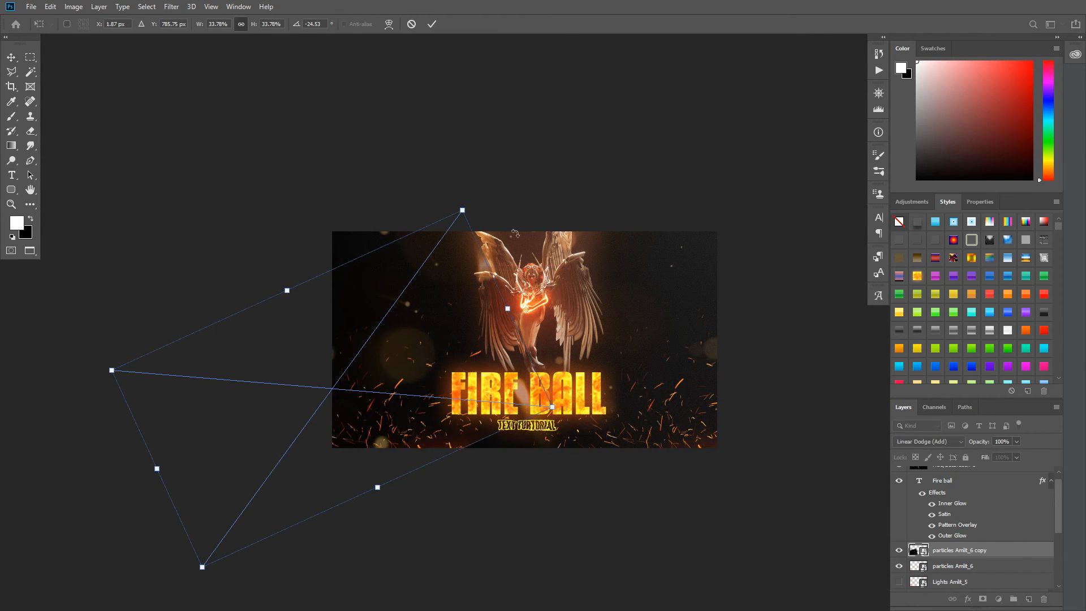
pyautogui.moveTo(467, 195); pyautogui.dragTo(586, 417)
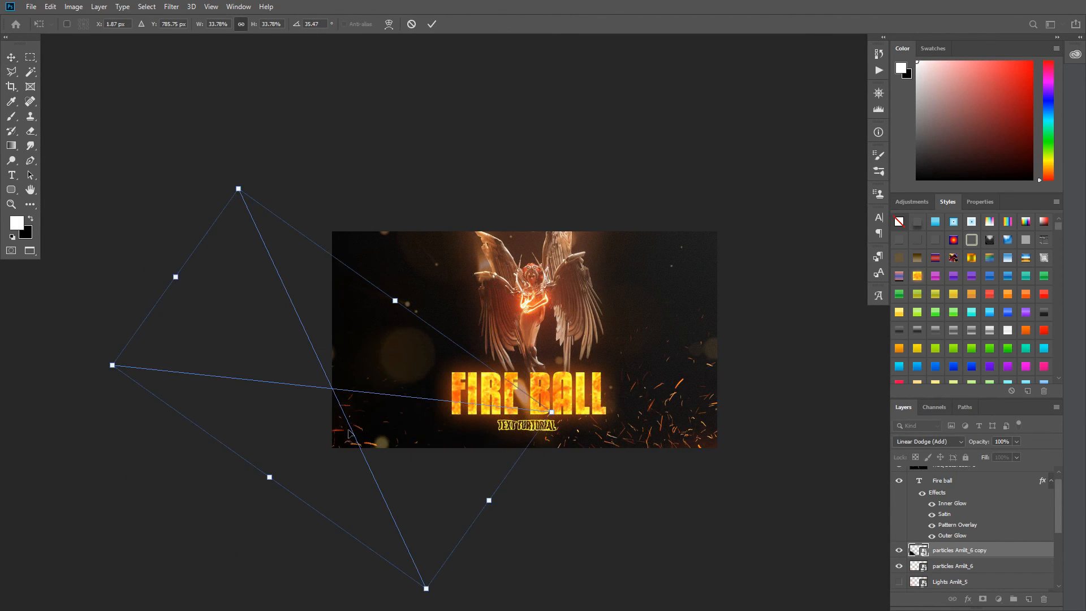
pyautogui.moveTo(348, 433); pyautogui.dragTo(397, 431)
pyautogui.press('Return')
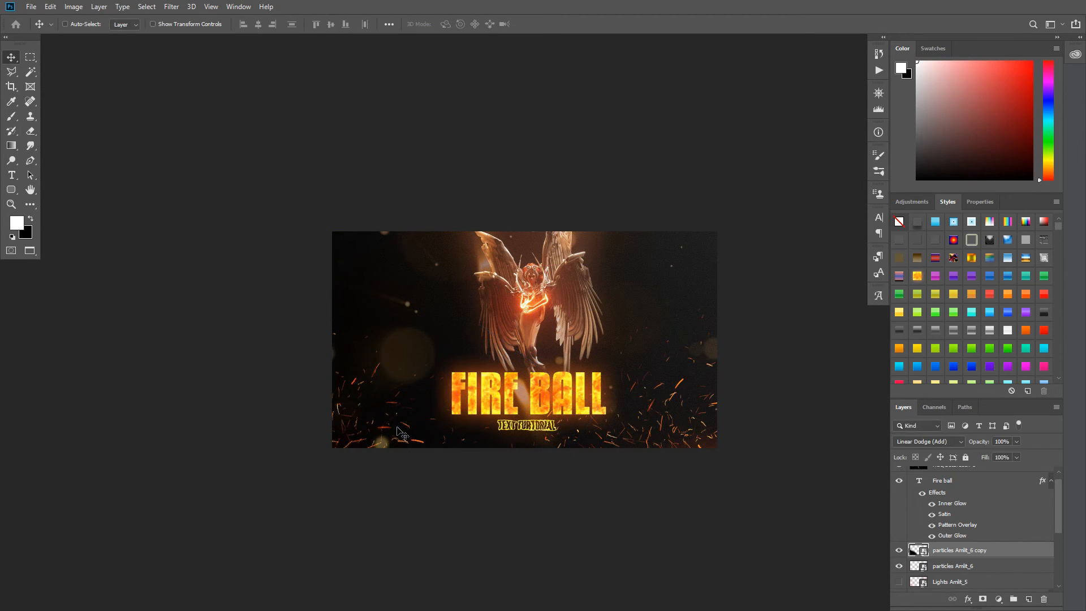
# Show the "Lights Amlit_5" layer for an orange glow at the canvas edges and view the composition in full-screen mode
pyautogui.keyDown('ctrl'); pyautogui.click(540, 429); pyautogui.keyUp('ctrl')
pyautogui.moveTo(660, 424); pyautogui.dragTo(601, 436)
pyautogui.keyDown('ctrl'); pyautogui.click(594, 435); pyautogui.keyUp('ctrl')
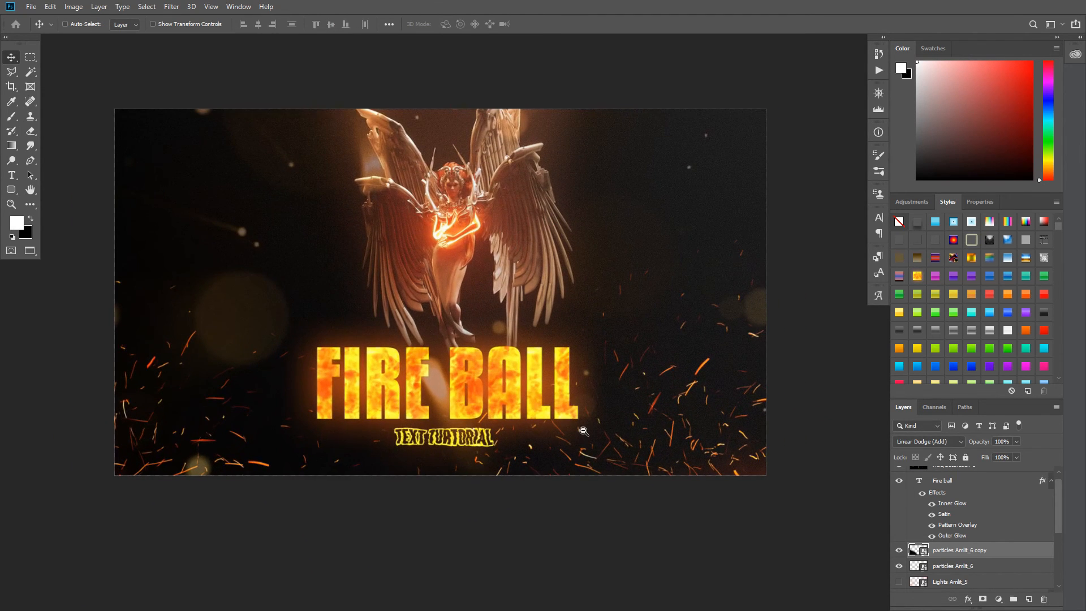
pyautogui.click(900, 582)
pyautogui.keyDown('ctrl'); pyautogui.click(594, 442); pyautogui.keyUp('ctrl')
pyautogui.moveTo(569, 461); pyautogui.dragTo(616, 506)
pyautogui.press('f')
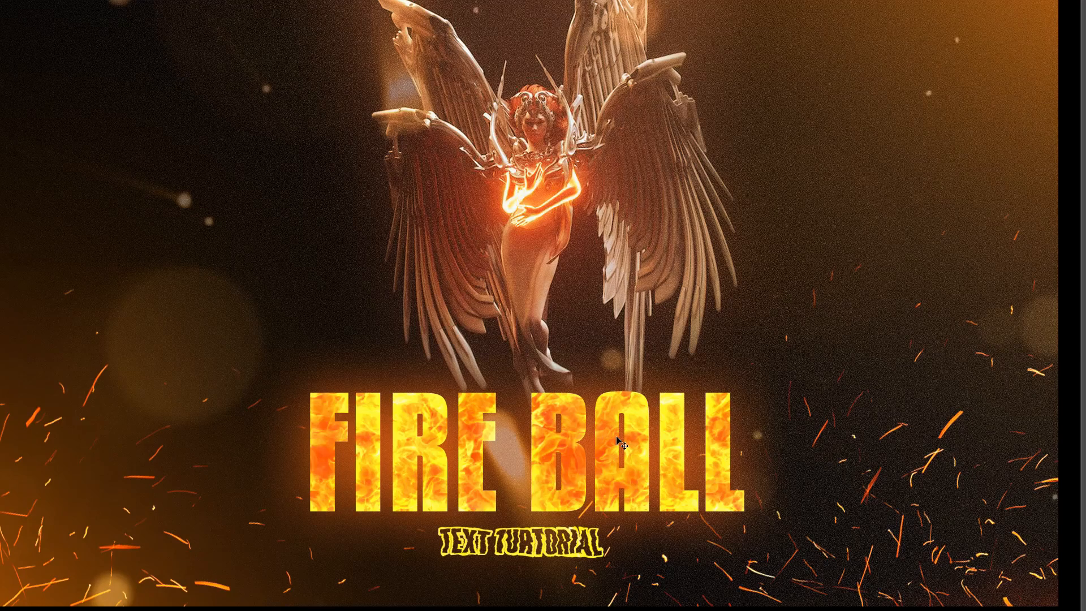